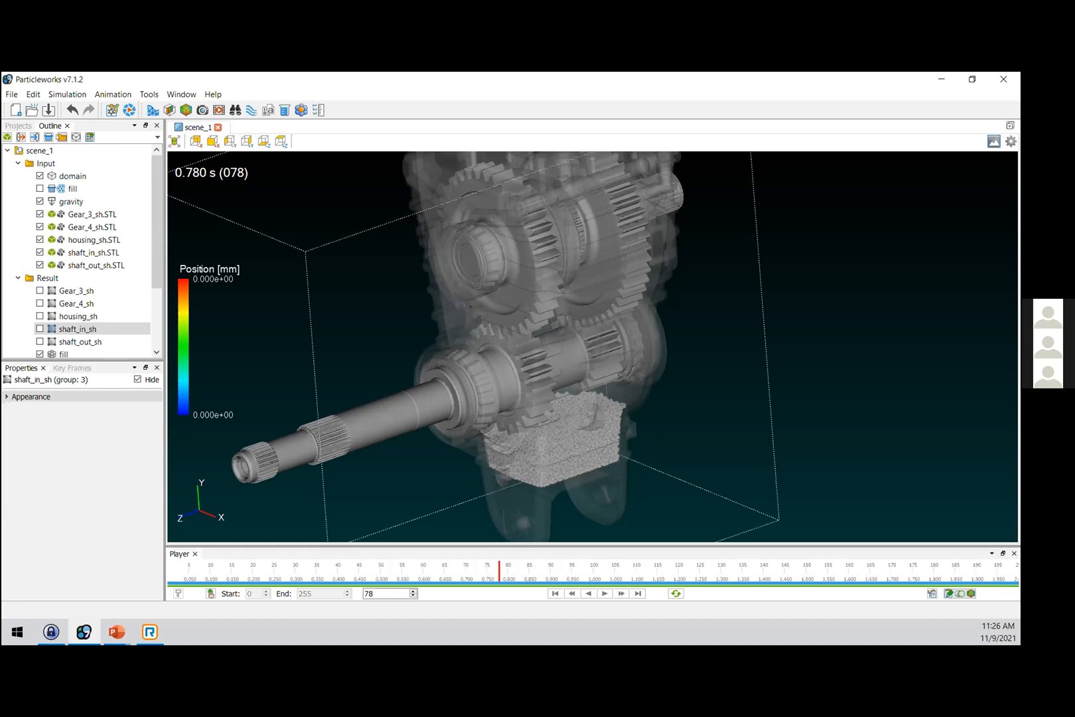
Add a plot overlay to the scene with the history curves Number of particles (MPS) and CUDA memory size
left_click(62, 137)
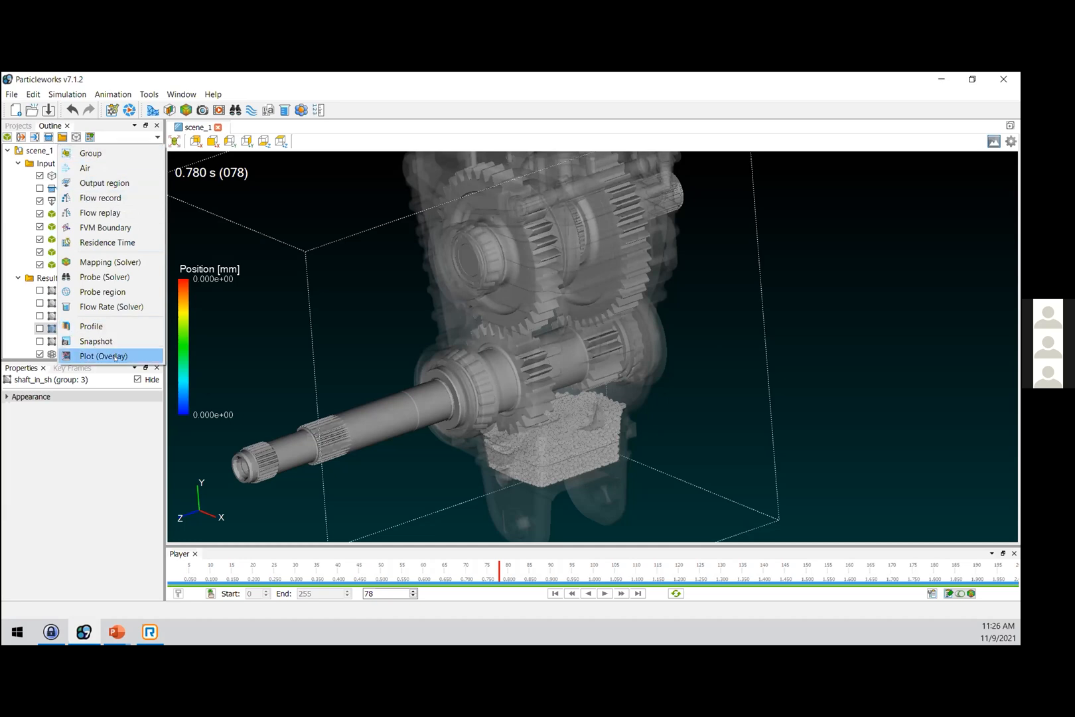
left_click(115, 357)
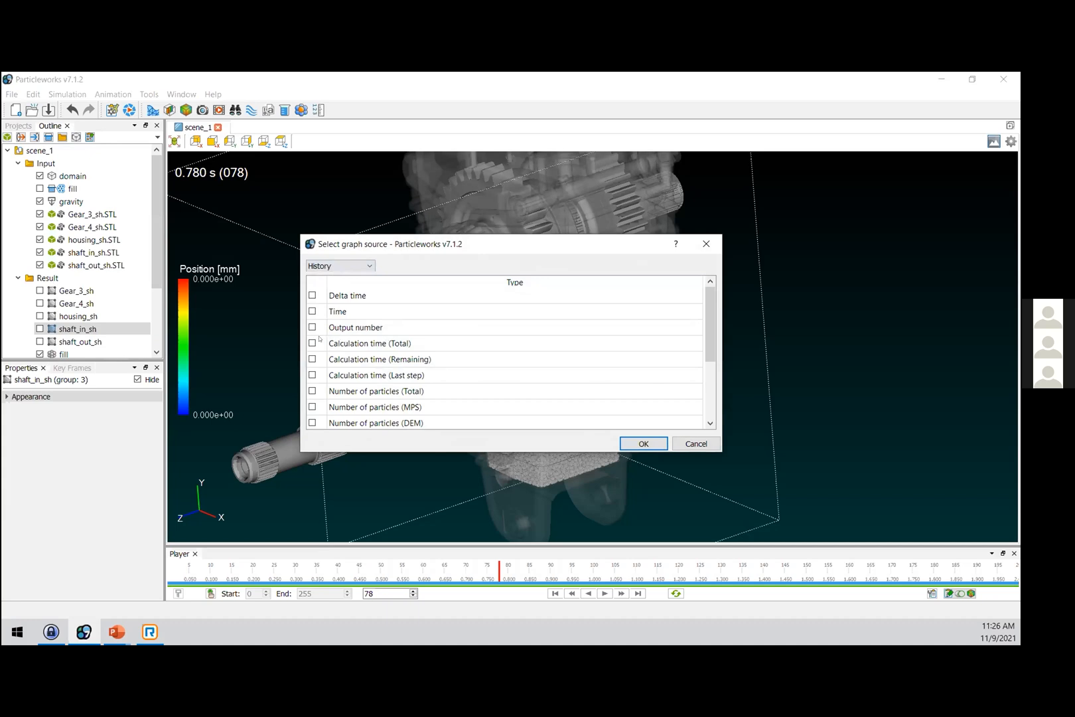
left_click(312, 406)
scroll(316, 374, "down", 2)
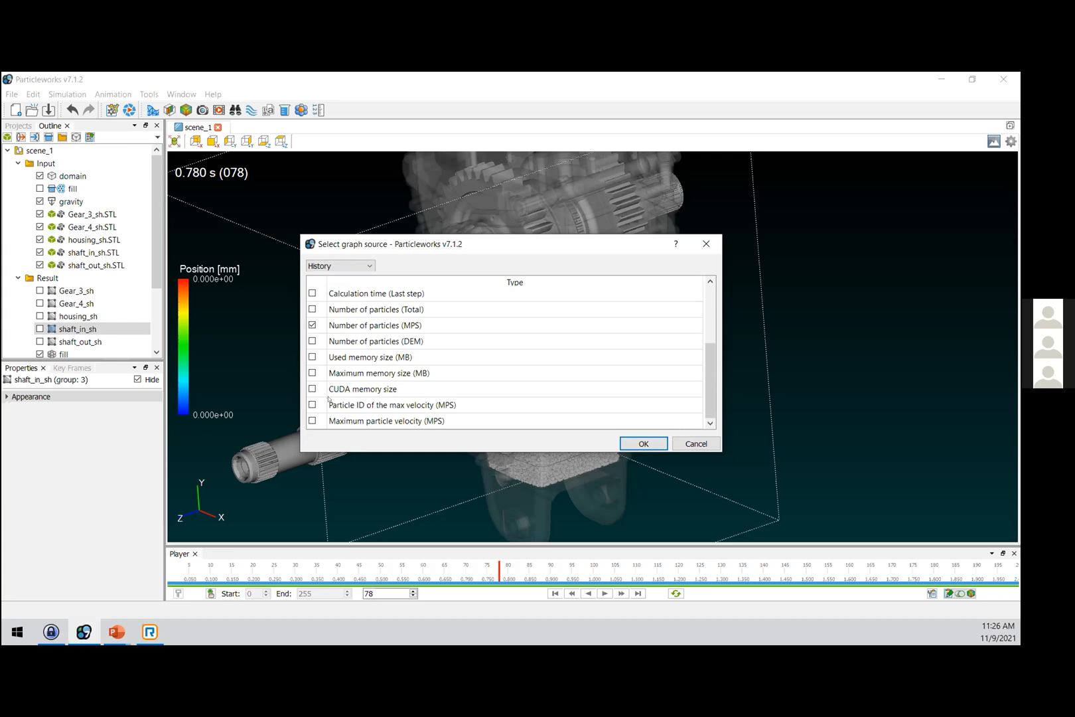
left_click(312, 389)
scroll(316, 362, "up", 2)
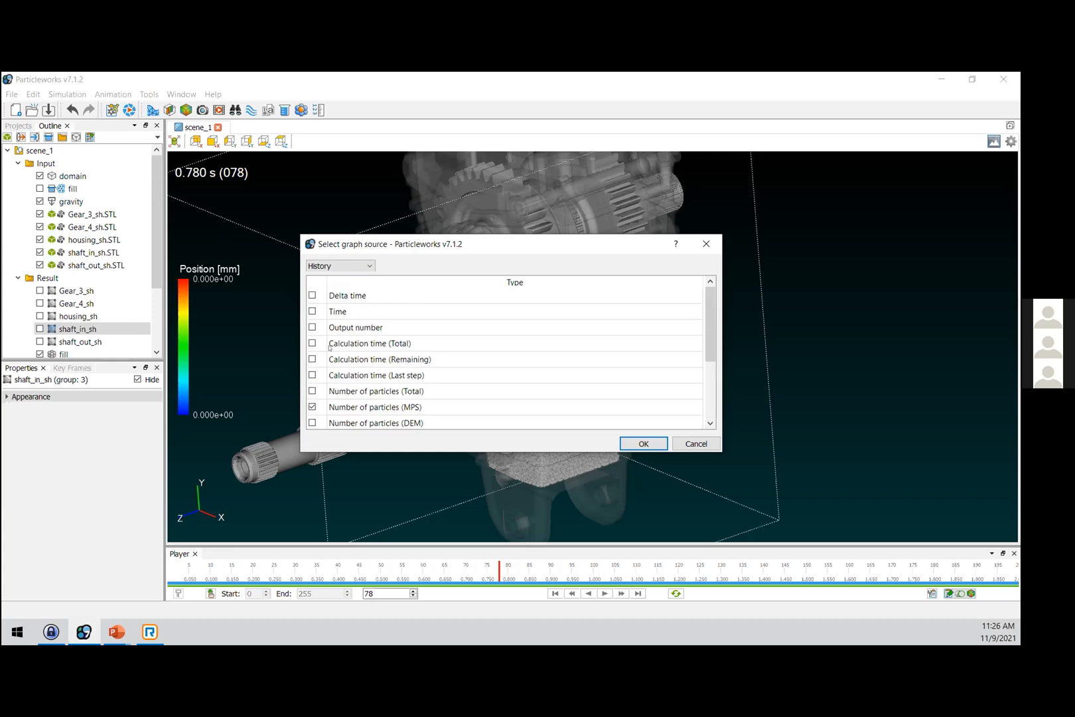
scroll(329, 347, "down", 1)
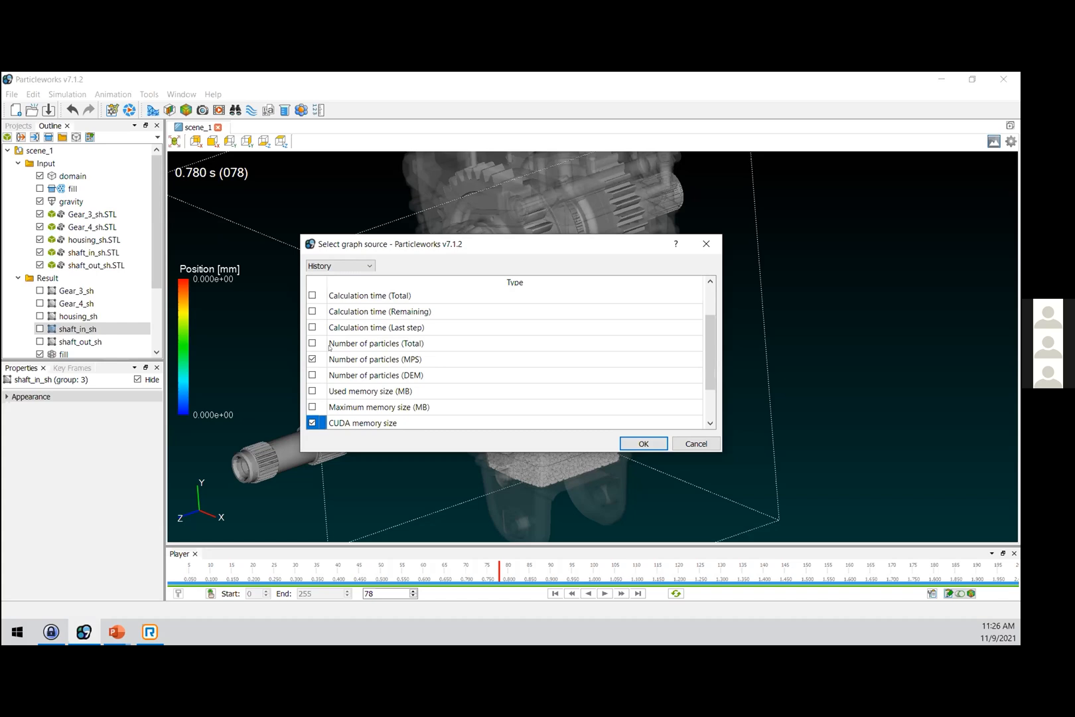
left_click(633, 444)
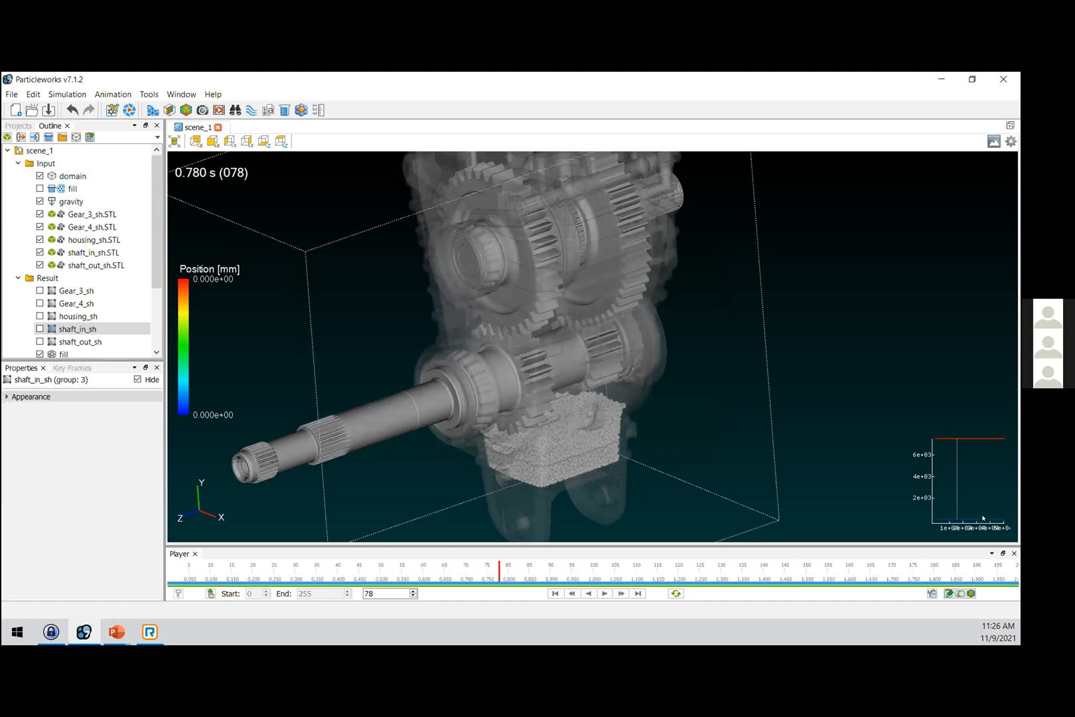
mouse_move(945, 485)
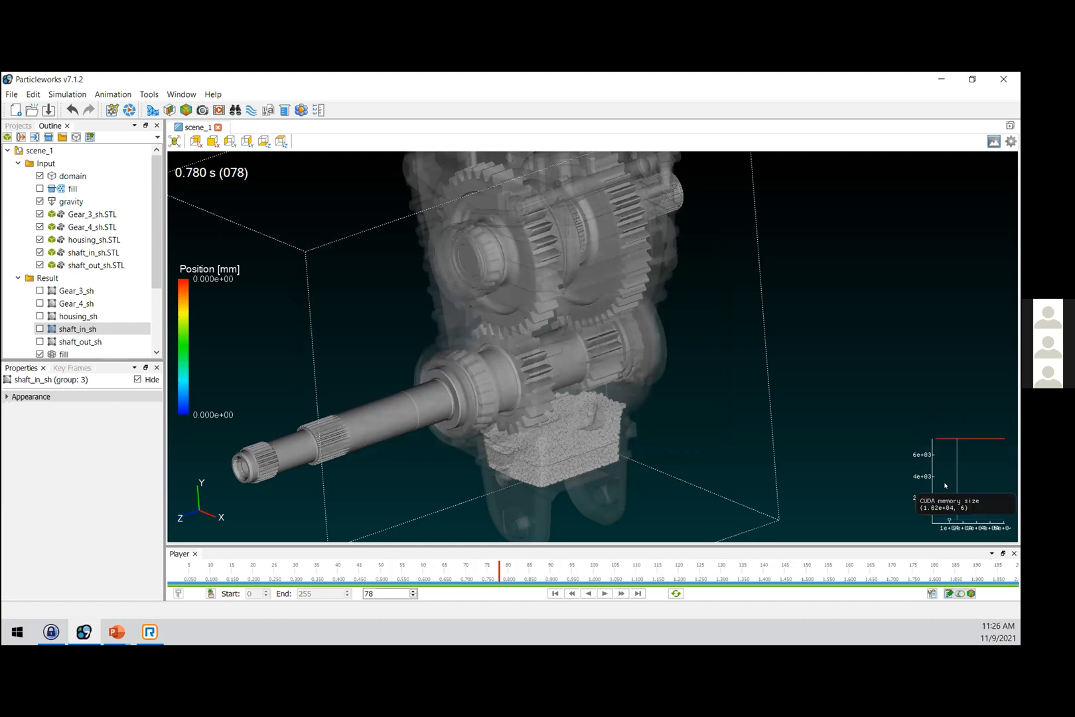
mouse_move(948, 509)
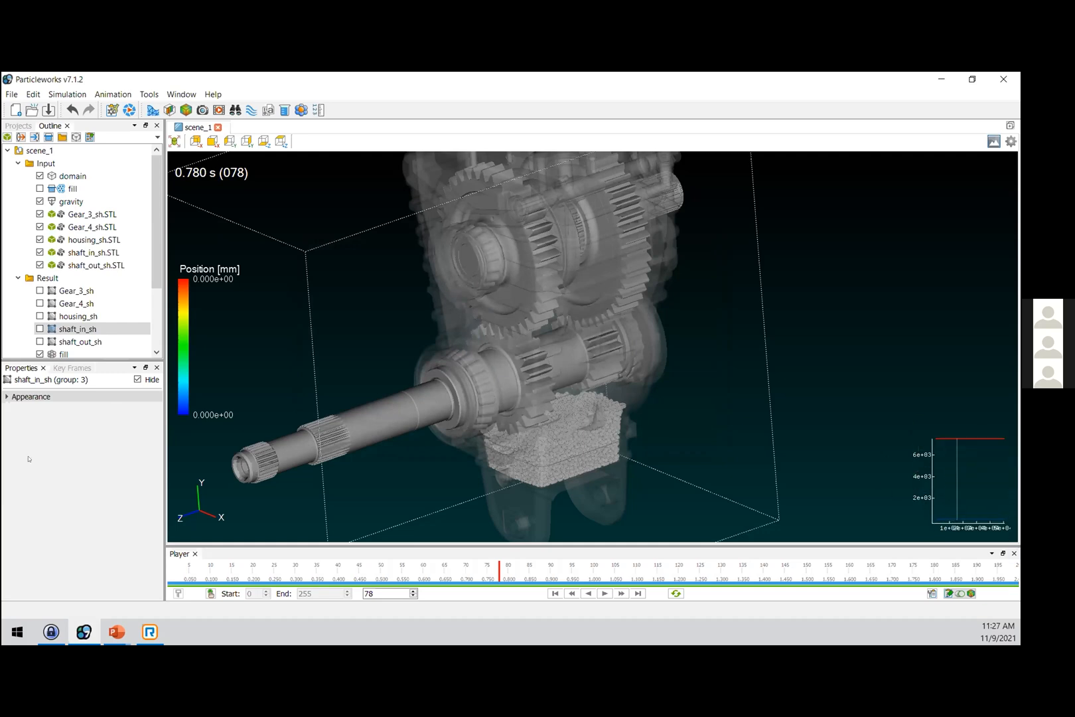
Rename the new plot widget as demo
scroll(73, 336, "down", 3)
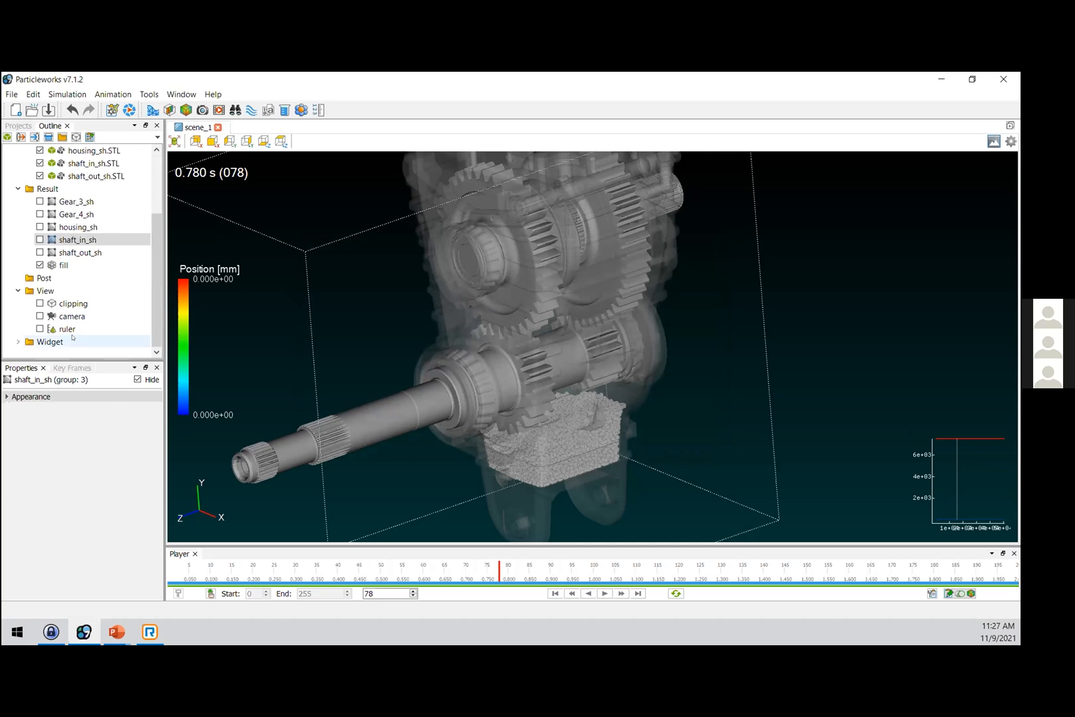
left_click(18, 341)
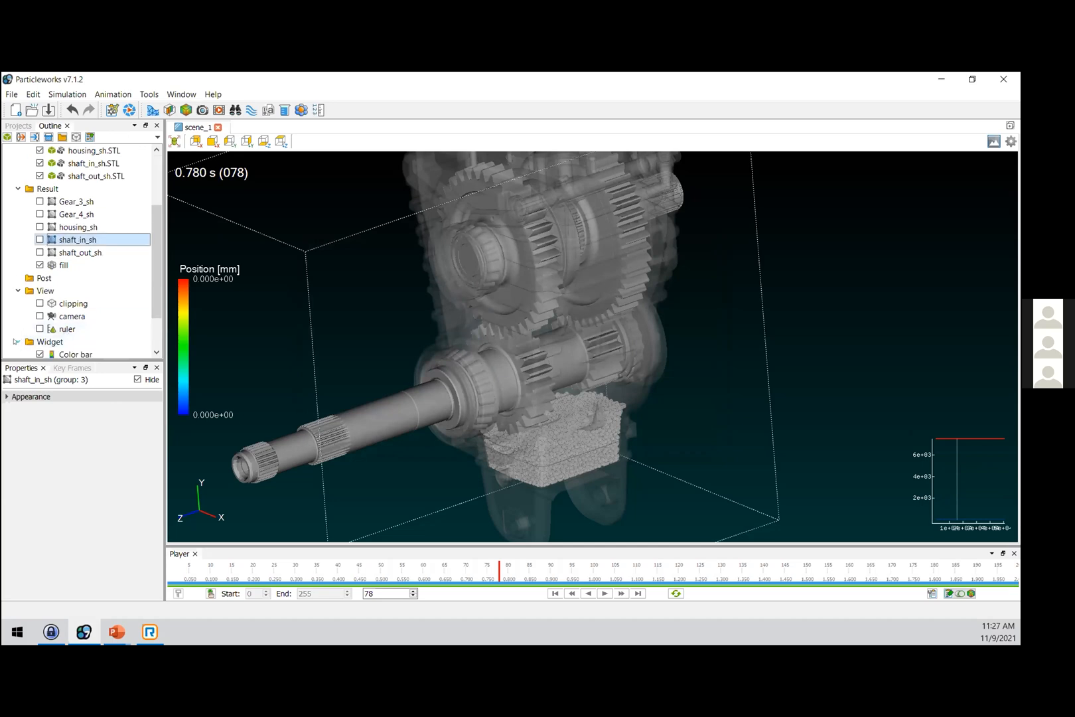
scroll(53, 330, "down", 2)
left_click(70, 329)
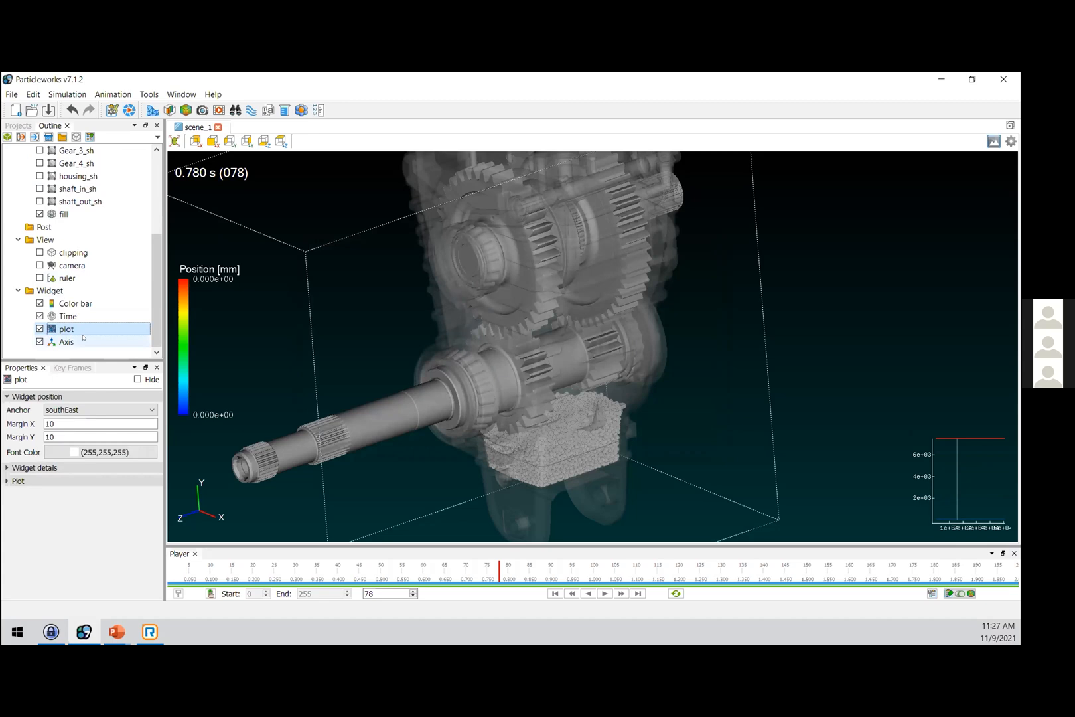
double_click(74, 330)
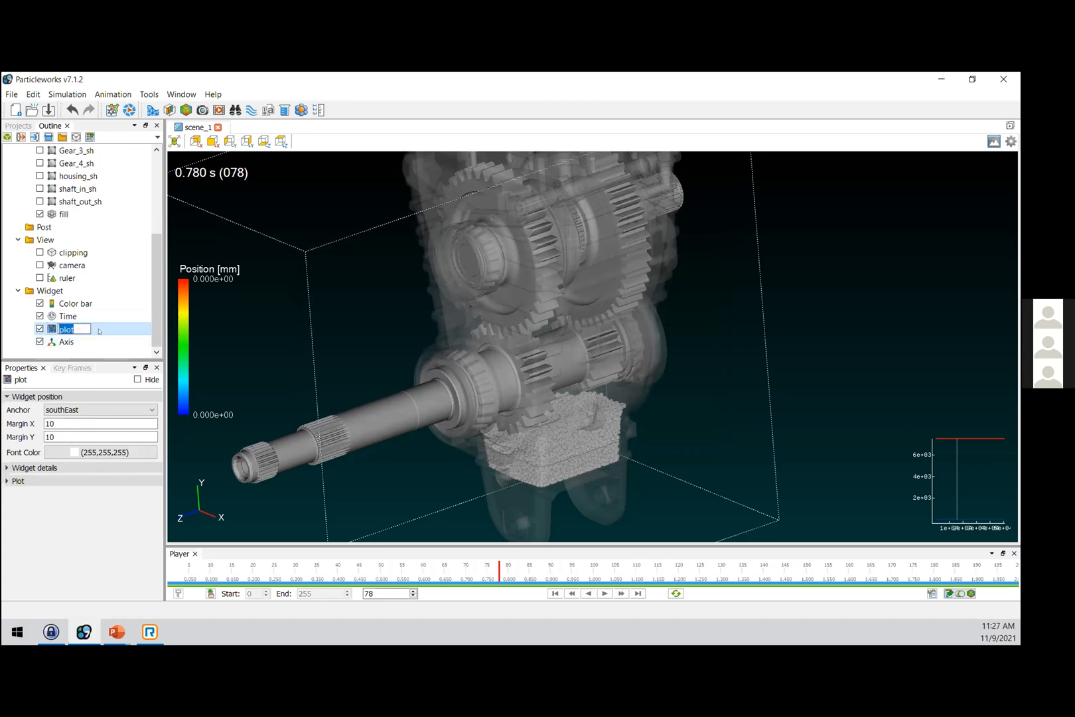
type("demo")
key("Return")
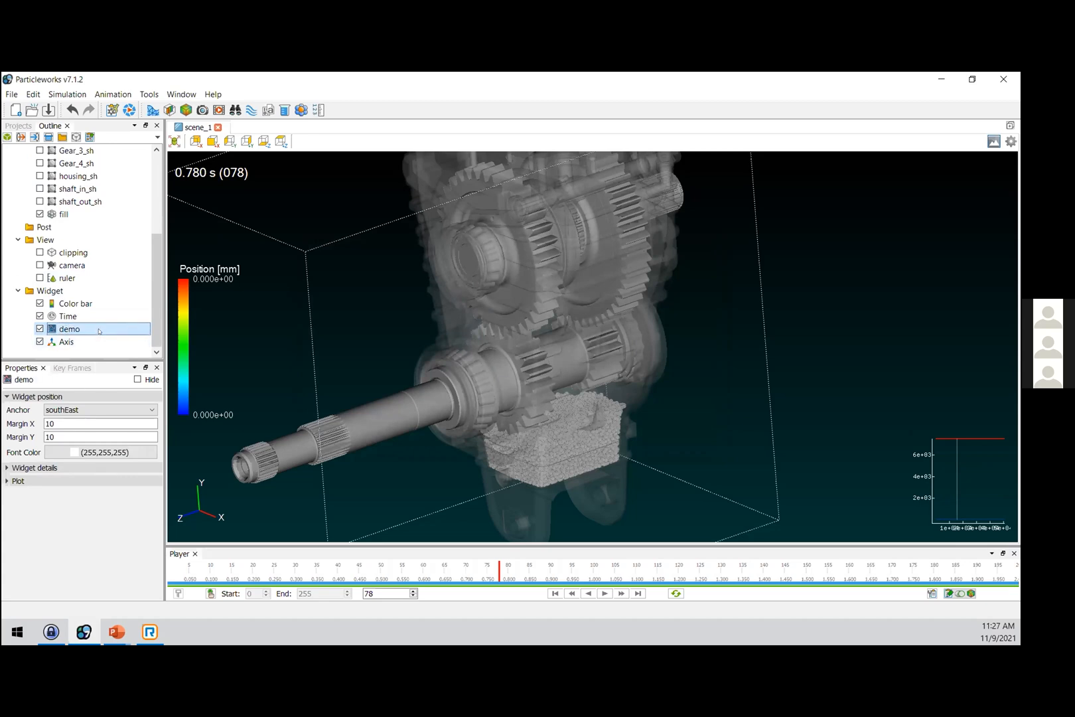
Set the demo plot widget's anchor to free
left_click(99, 409)
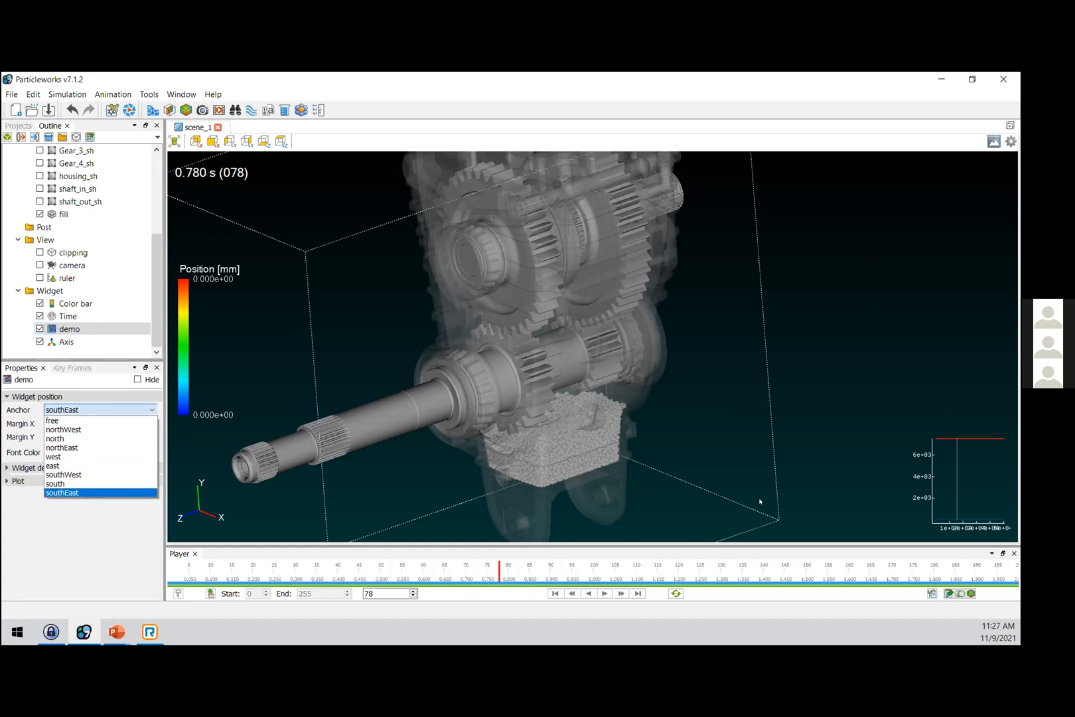
key("Up")
key("Up")
key("Up")
key("Up")
key("Up")
key("Up")
key("Up")
key("Up")
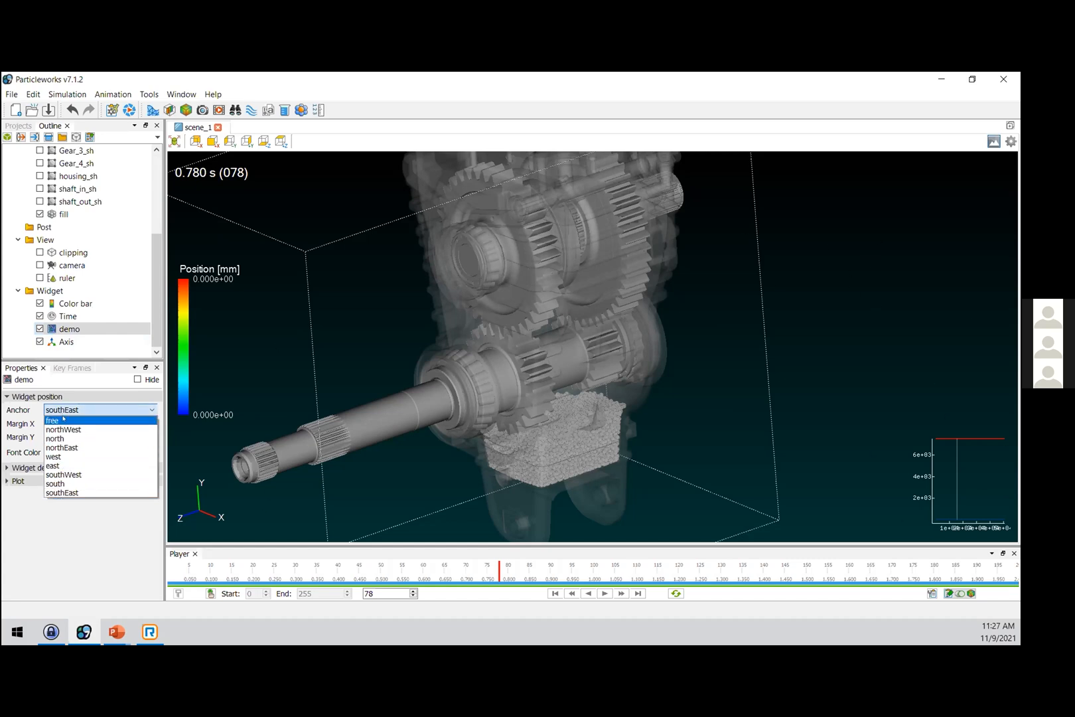
key("Return")
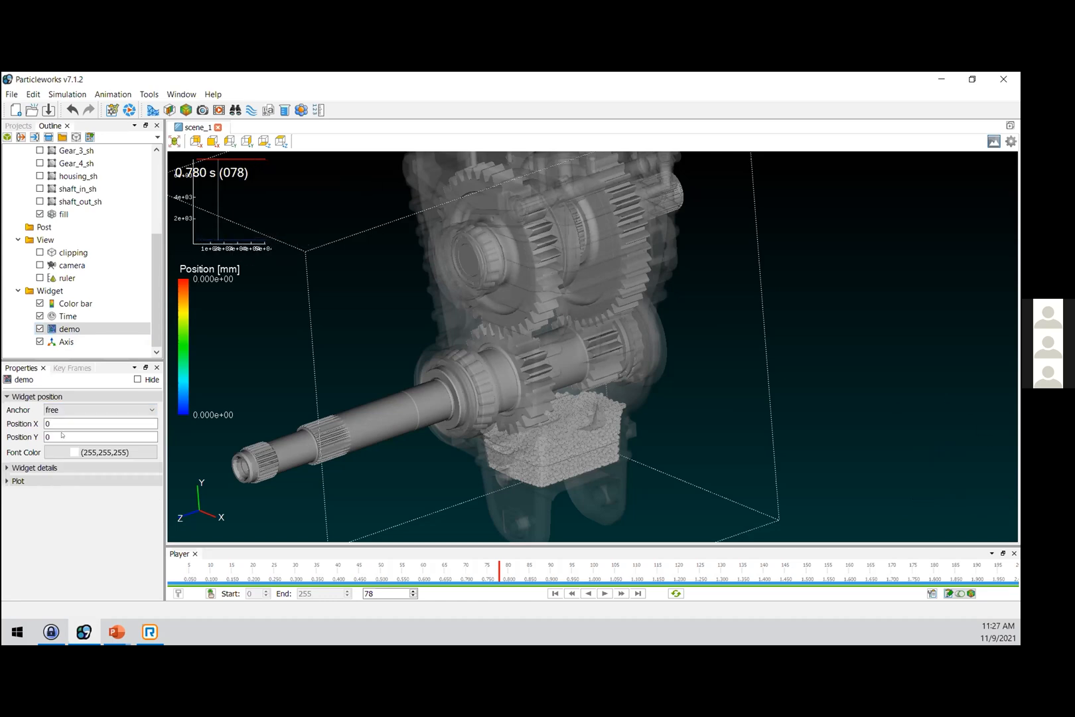
Return the demo plot widget's anchor to southEast
left_click(98, 411)
key("Down")
key("Down")
key("Down")
key("Down")
key("Down")
key("Down")
key("Down")
key("Down")
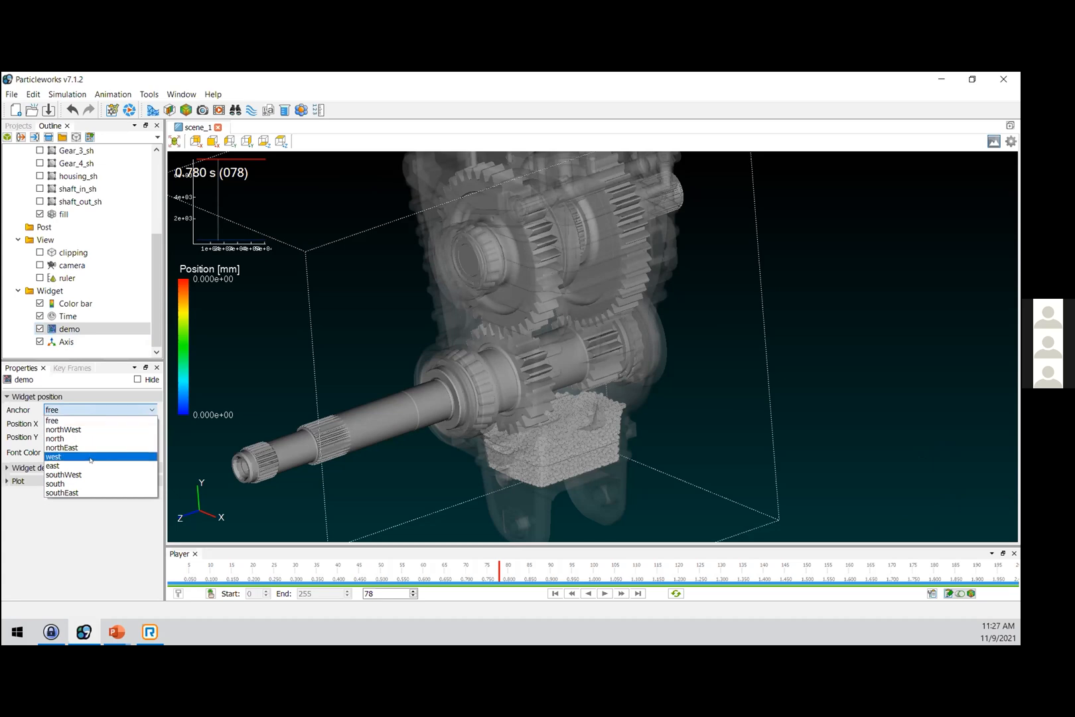
key("Return")
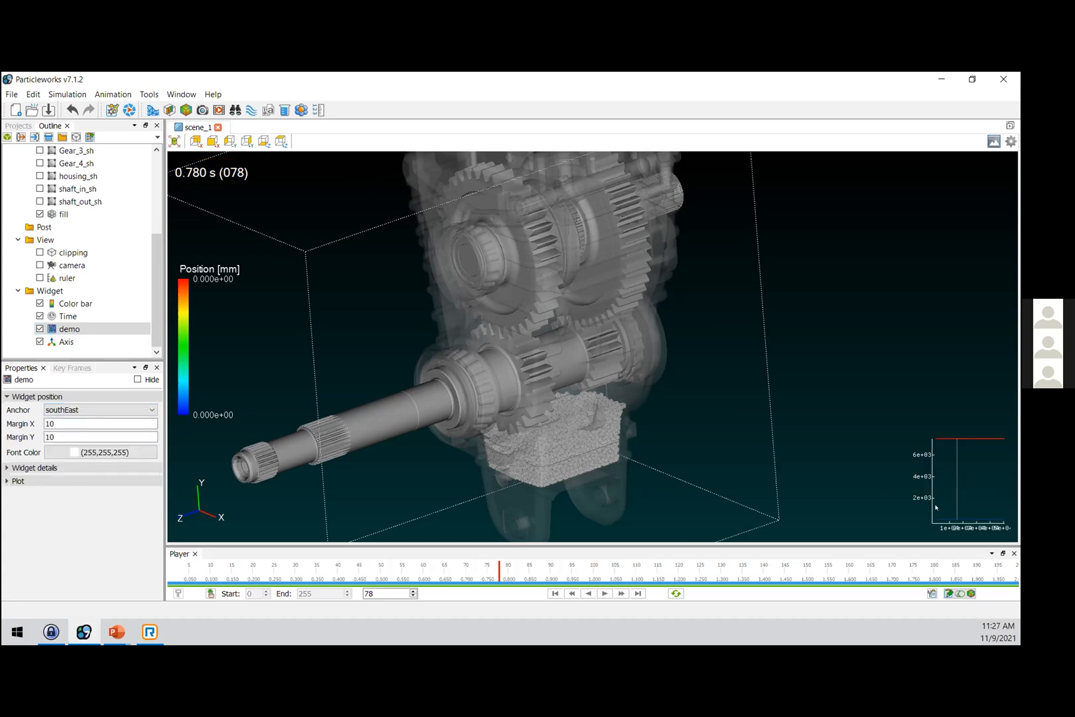
Expand the demo plot's widget details and switch its Show Window option on and off again
left_click(13, 467)
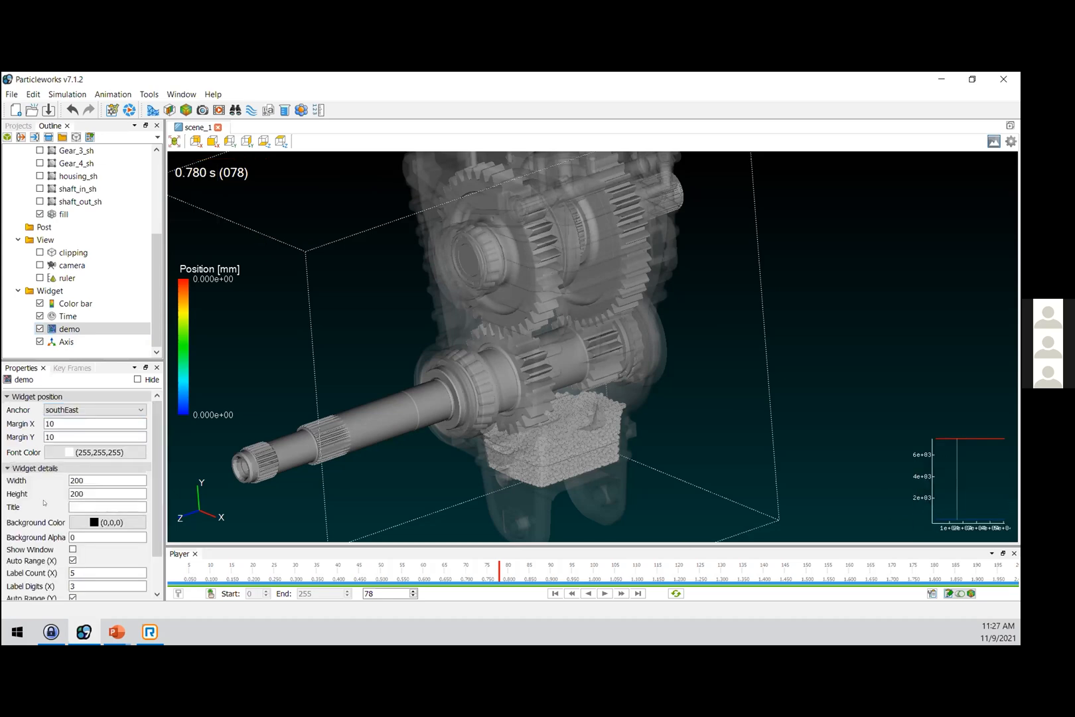
scroll(47, 527, "down", 1)
left_click(72, 517)
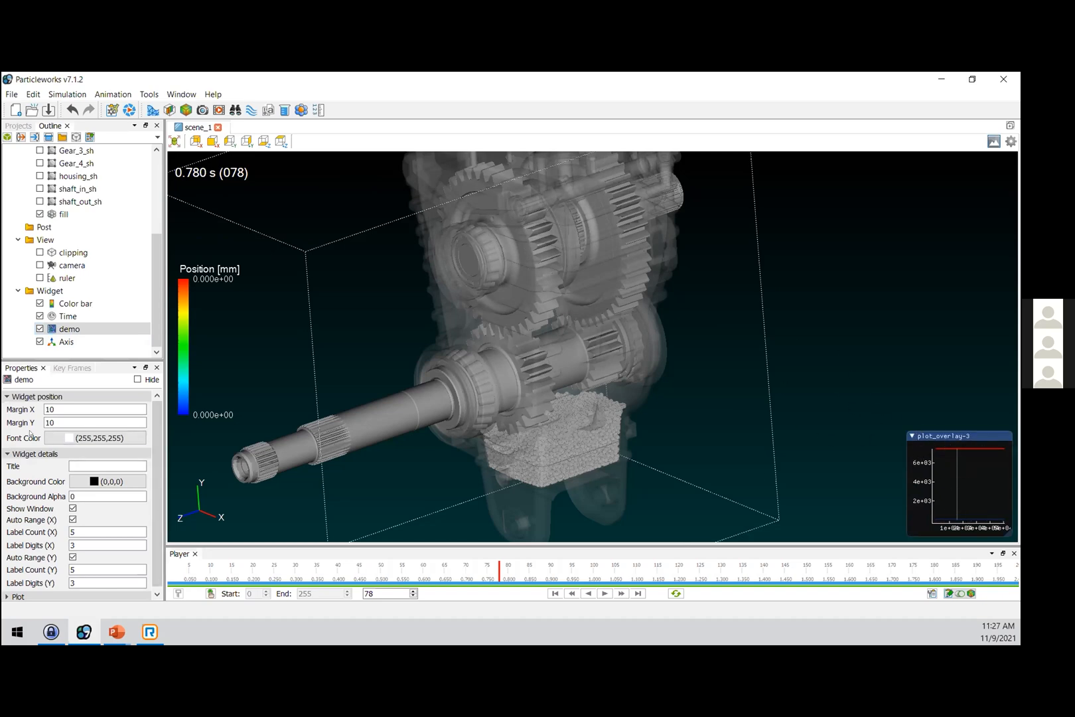
scroll(67, 491, "down", 1)
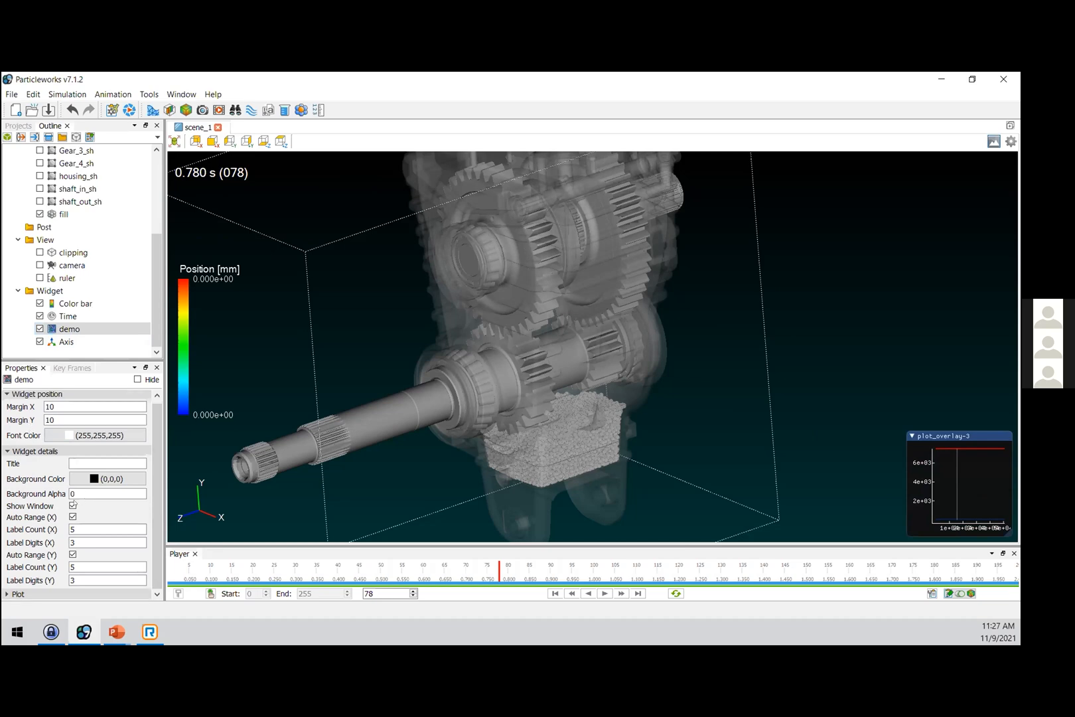
left_click(73, 505)
Expand the demo widget's Plot settings and reload the plot
left_click(19, 594)
scroll(15, 527, "down", 3)
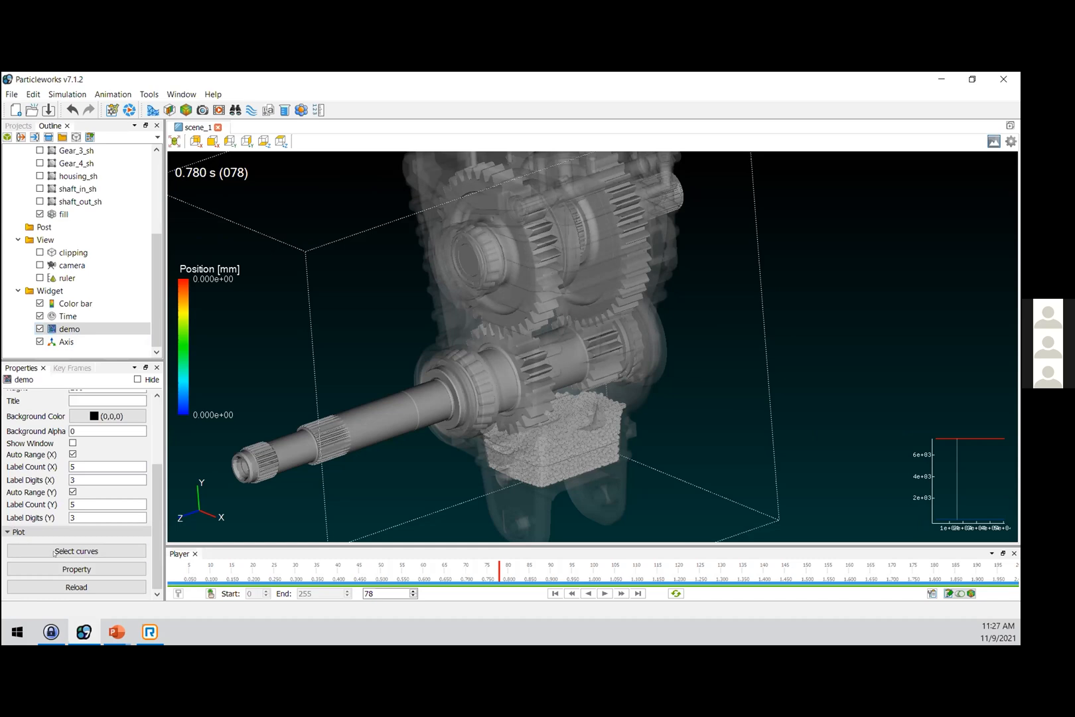
left_click(88, 588)
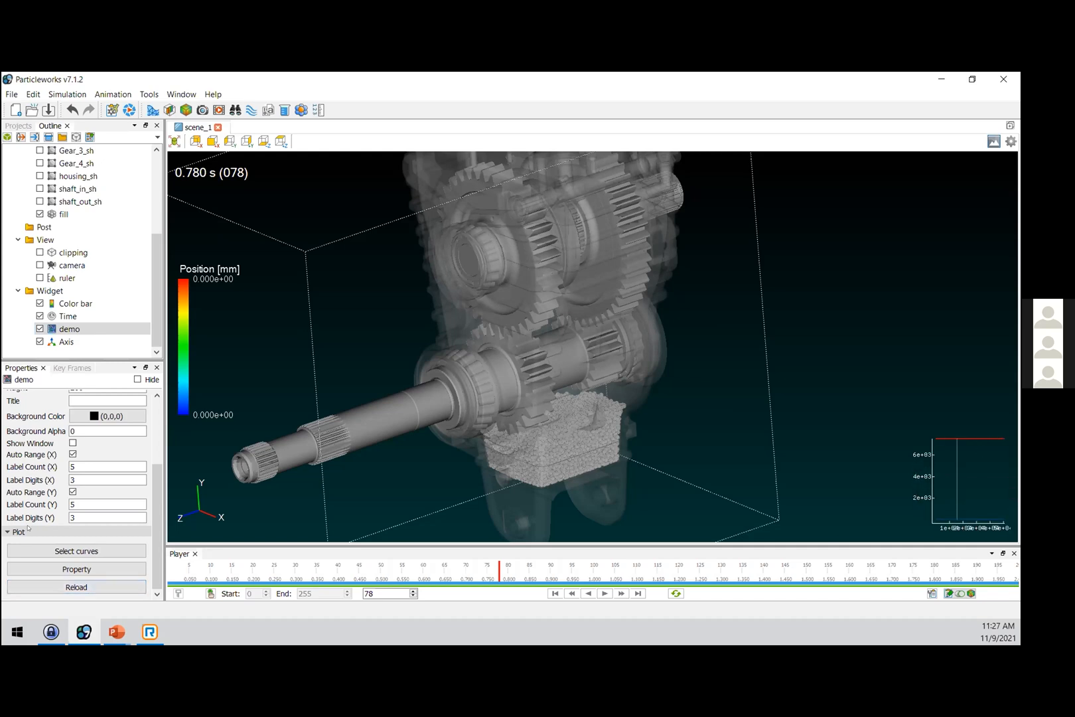
Examine the Animation curves offered as graph sources for the demo plot
left_click(76, 551)
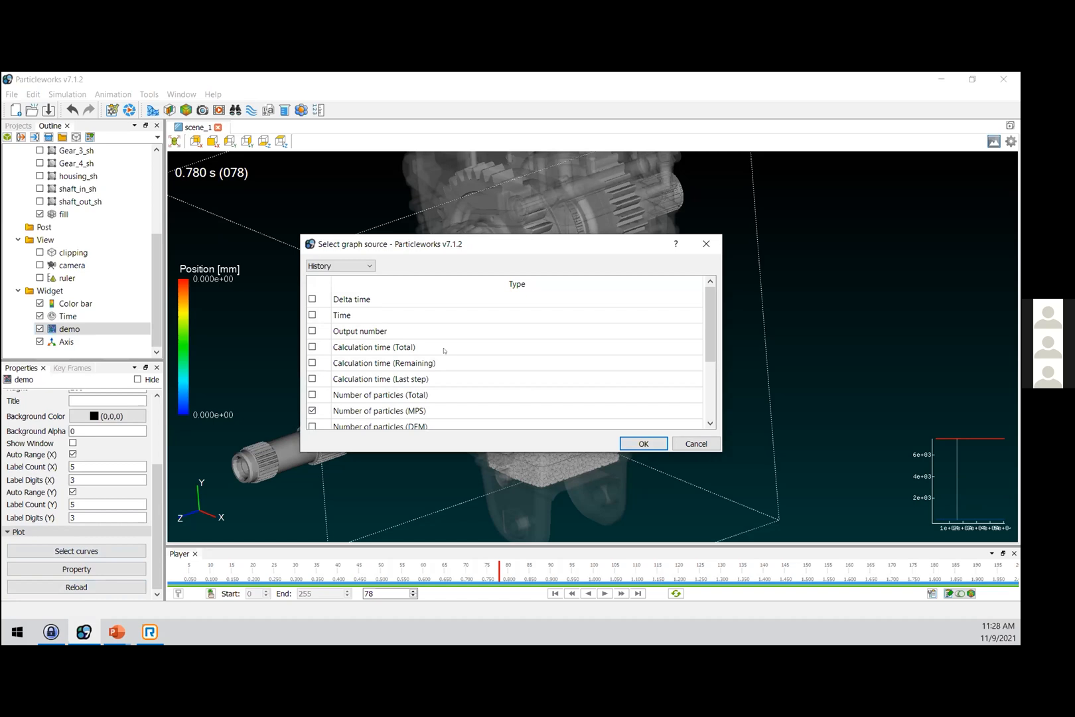
left_click(329, 267)
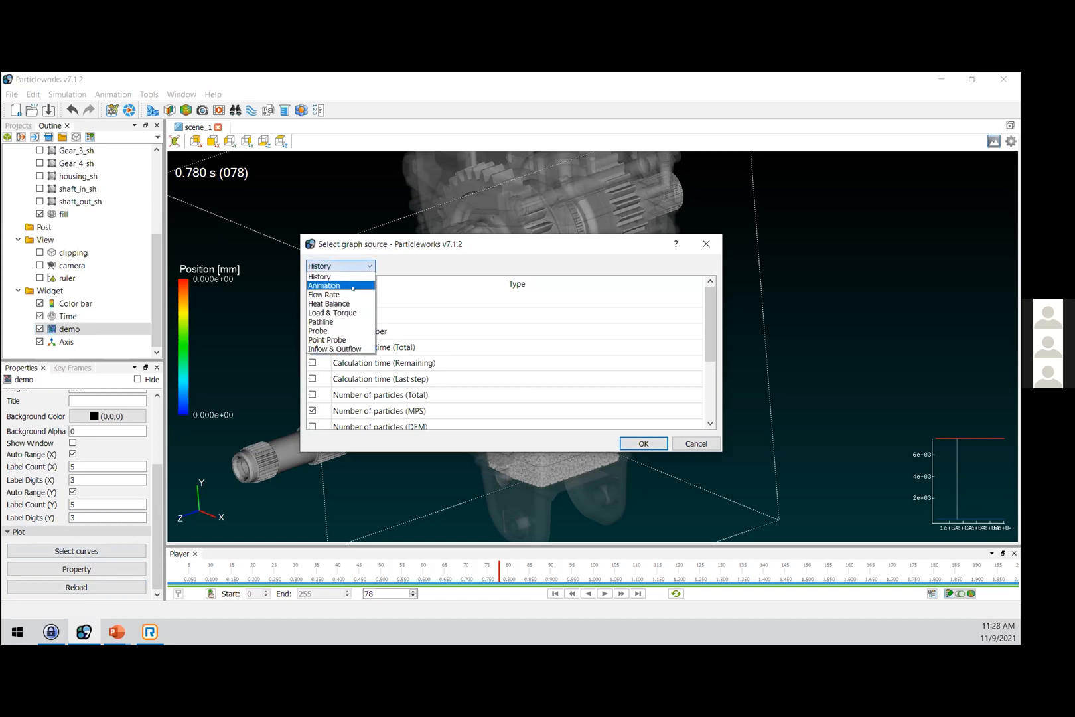
left_click(332, 285)
scroll(337, 325, "down", 10)
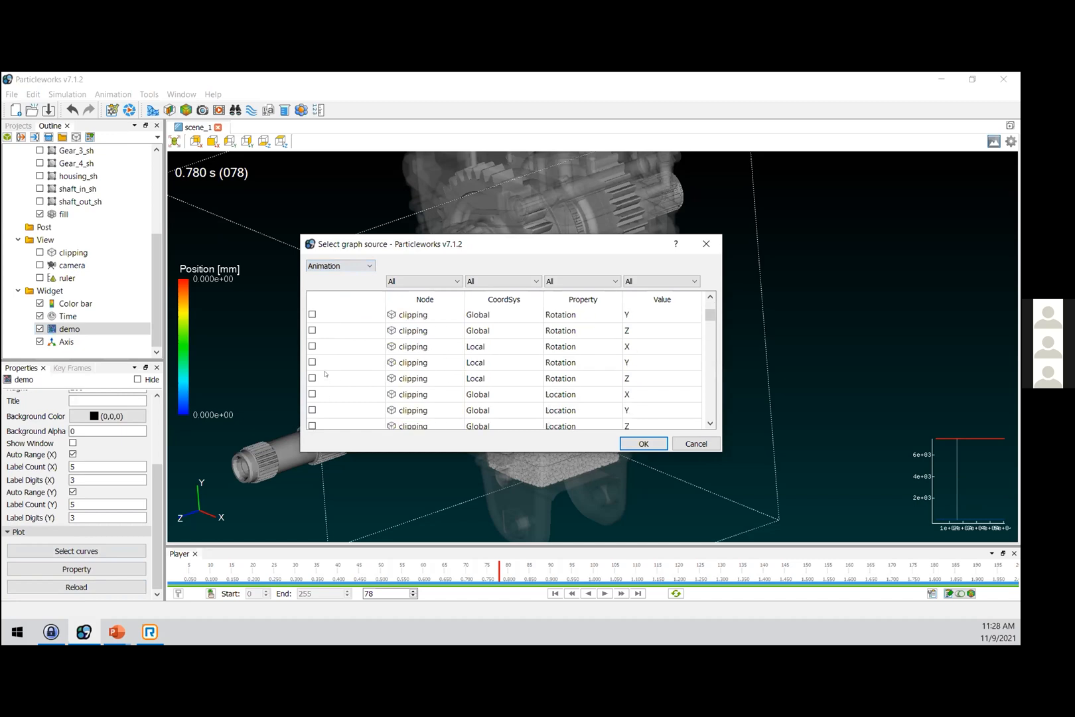
scroll(412, 338, "up", 3)
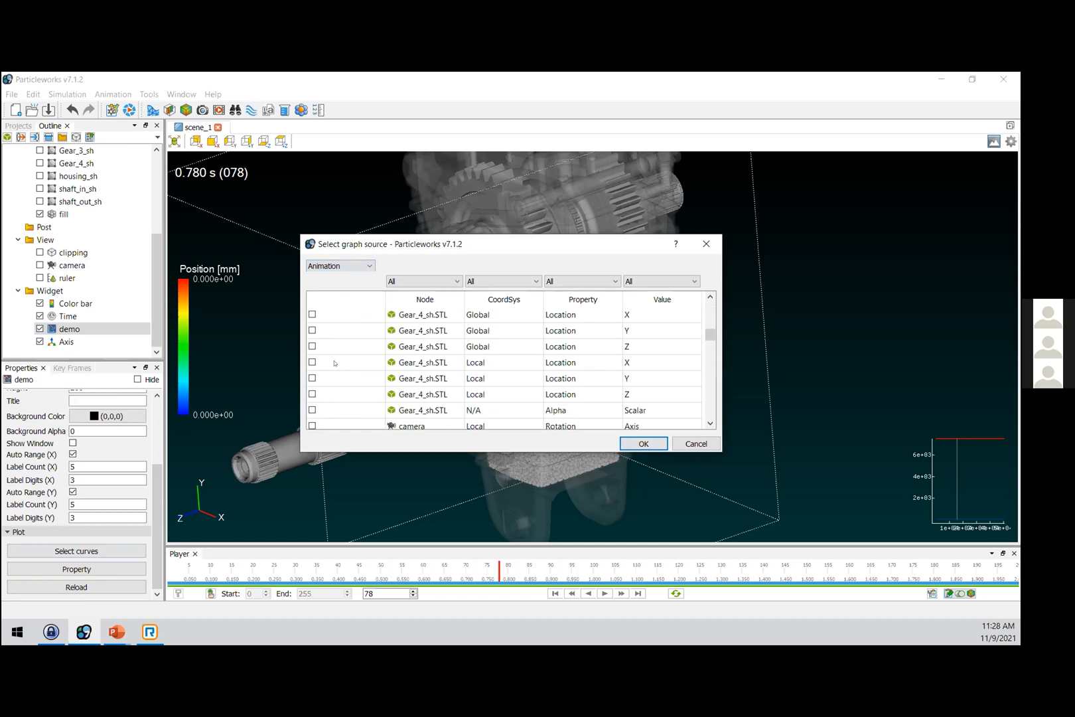
left_click(686, 443)
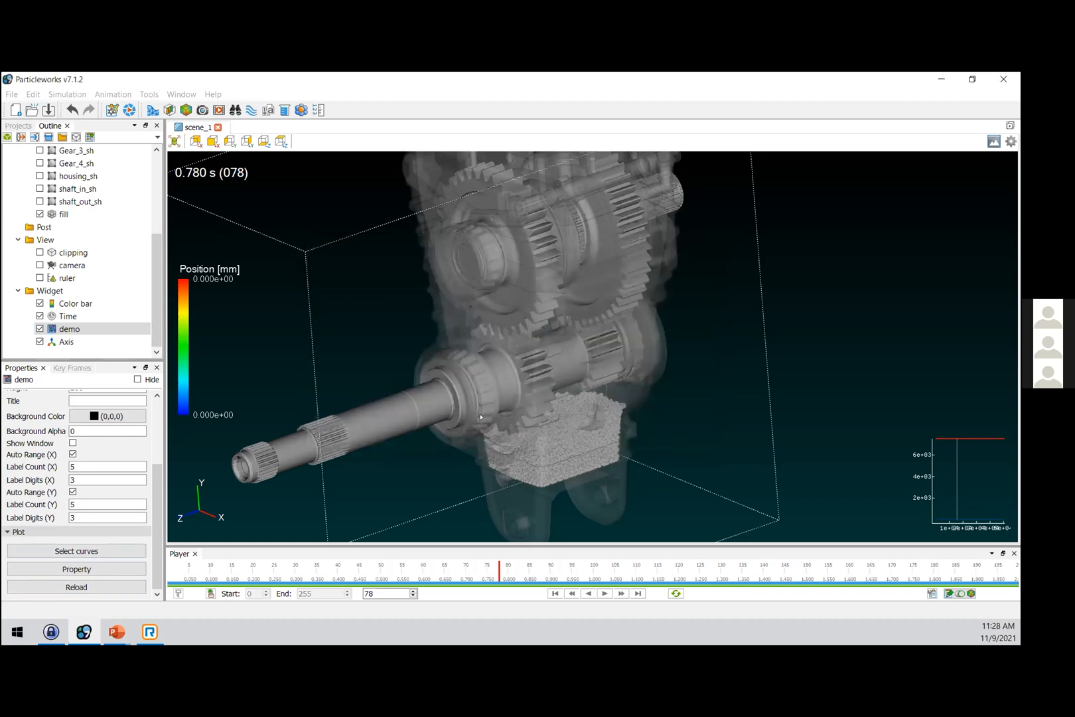
Open the graph source selection for a standalone animation plot, with Animation as the source type
left_click(107, 95)
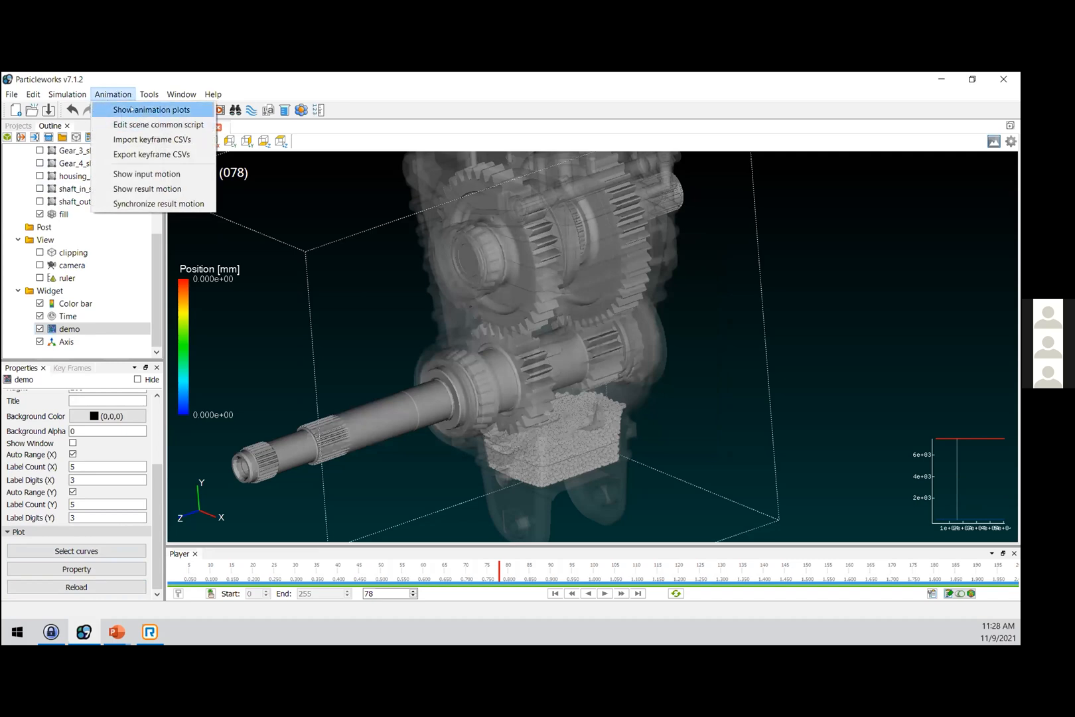
left_click(109, 94)
left_click(125, 95)
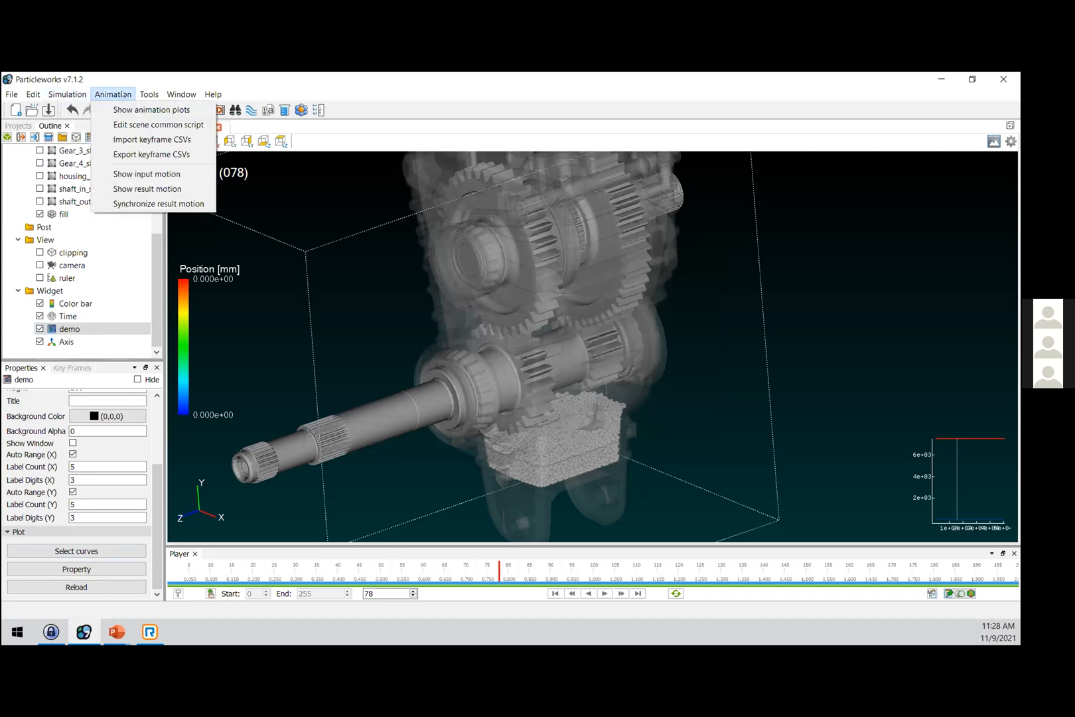
left_click(142, 111)
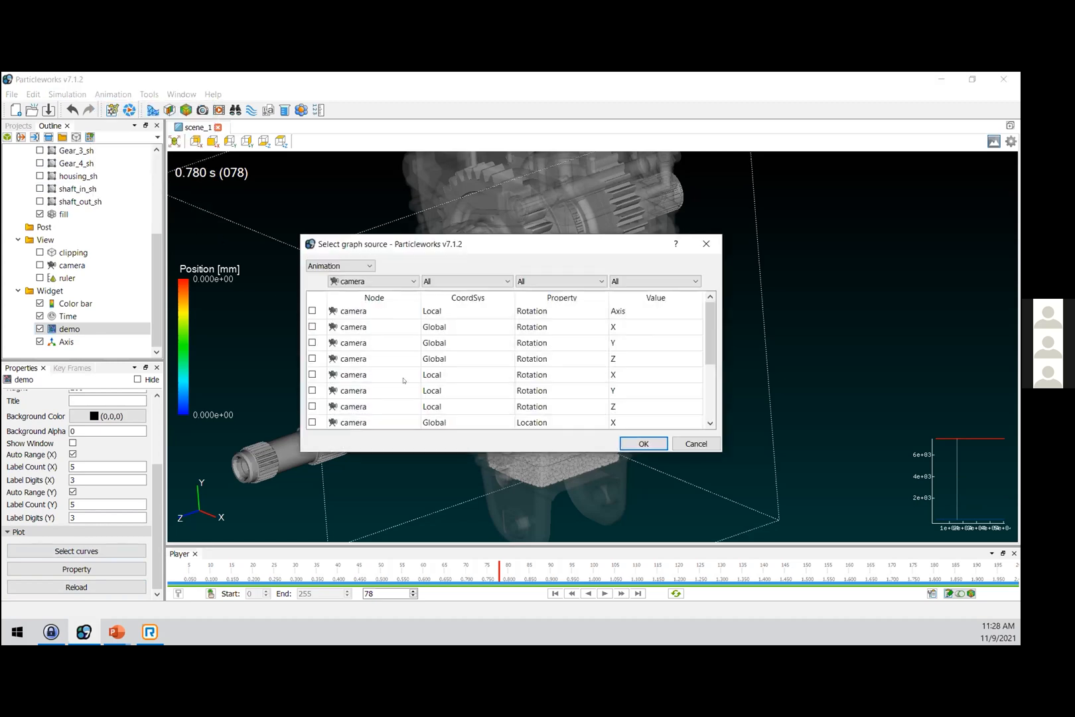
left_click(335, 265)
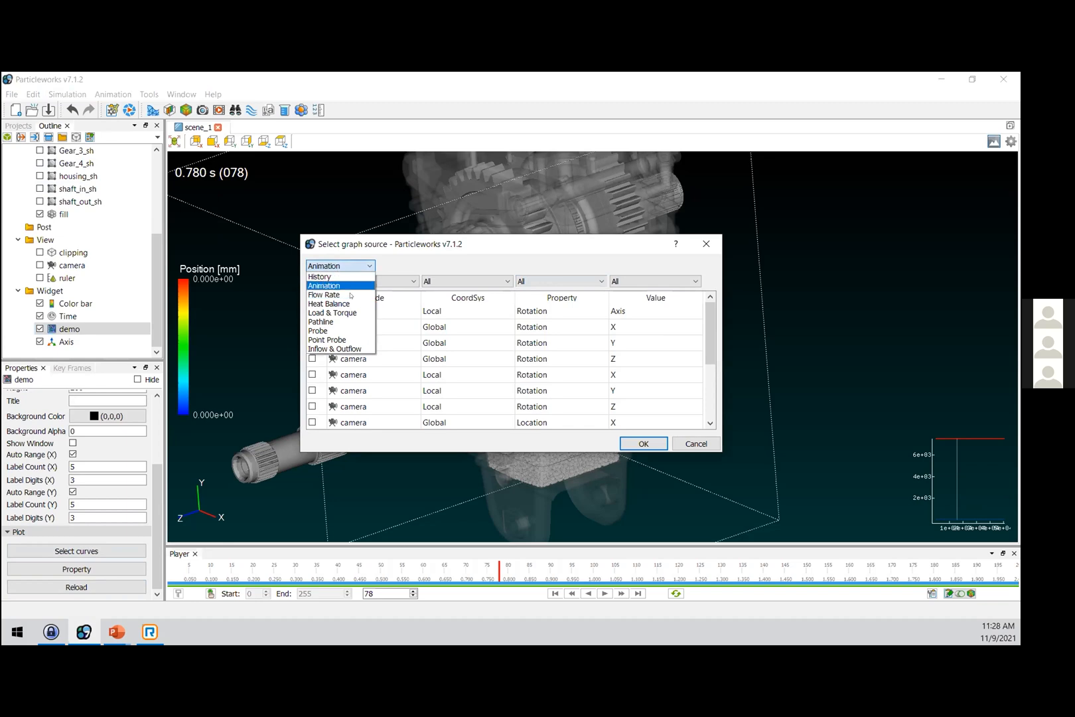
left_click(336, 286)
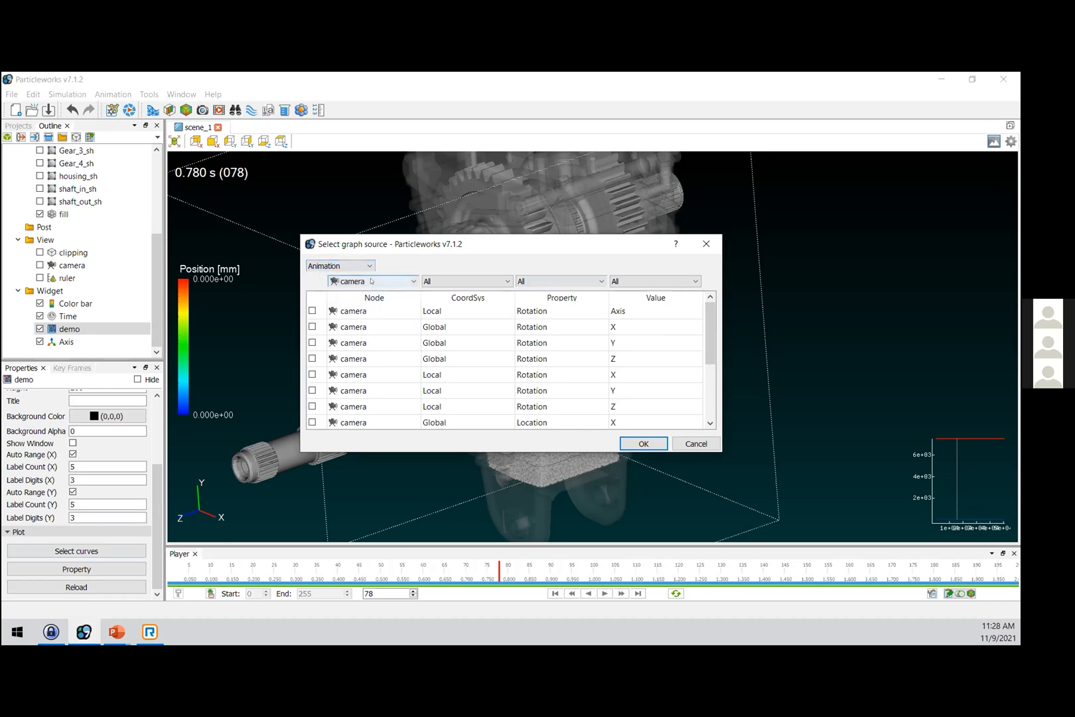
Filter the graph sources to the Gear_3_sh.STL node, Global coordinate system and Rotation property
left_click(372, 281)
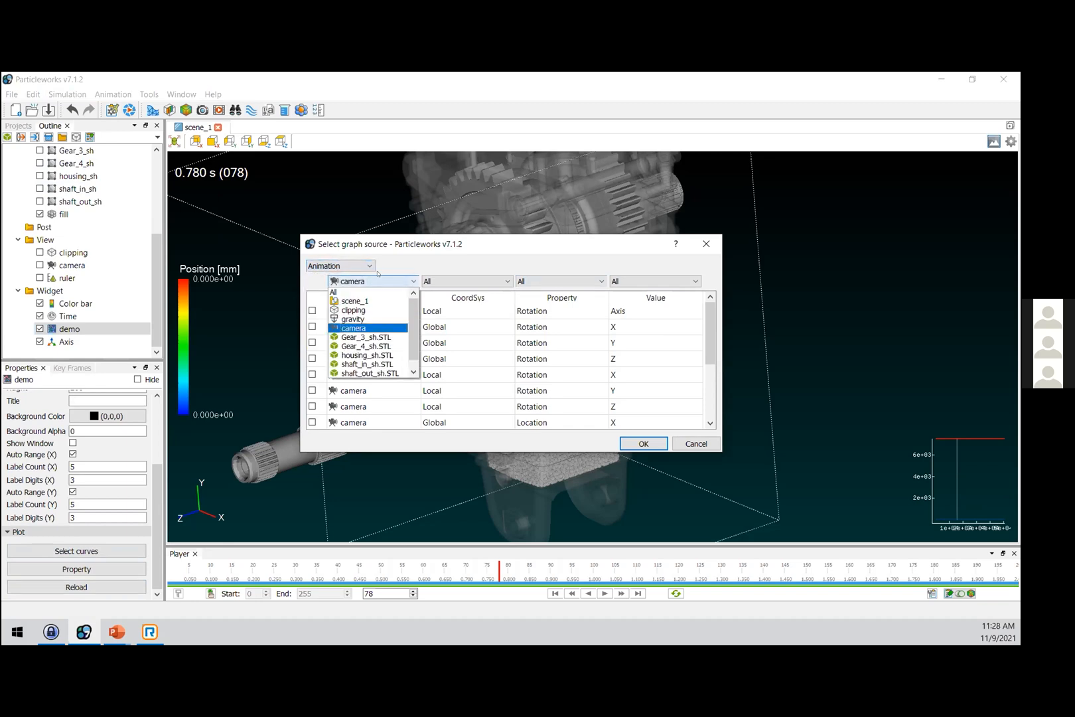
left_click(365, 337)
left_click(462, 281)
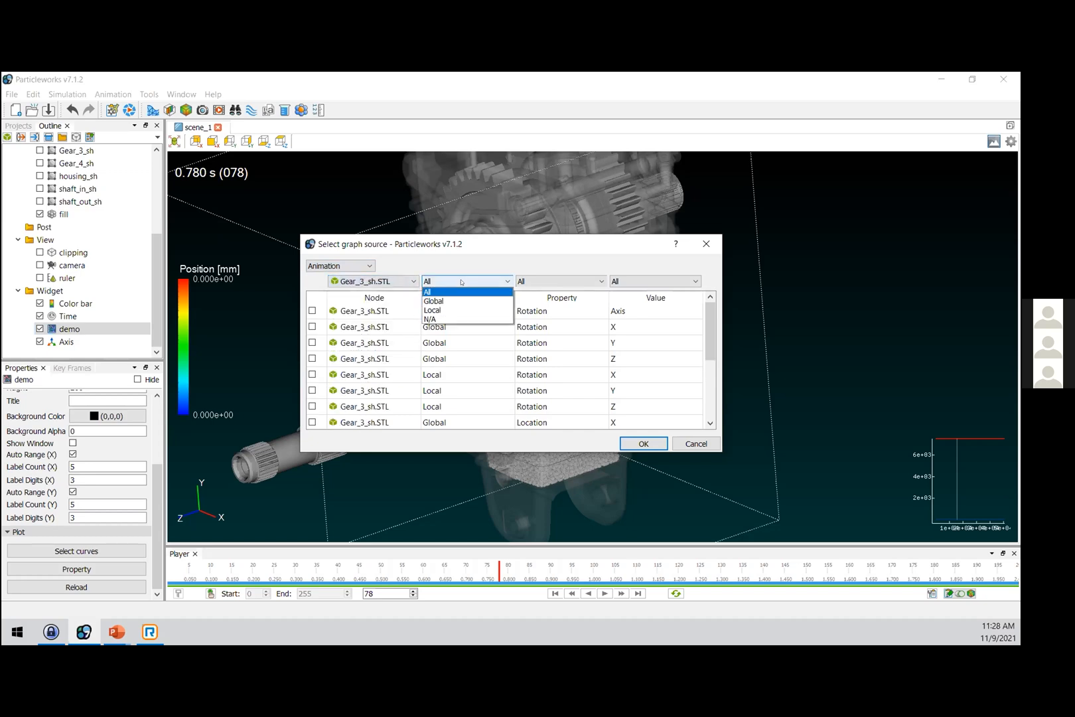
left_click(462, 299)
left_click(543, 281)
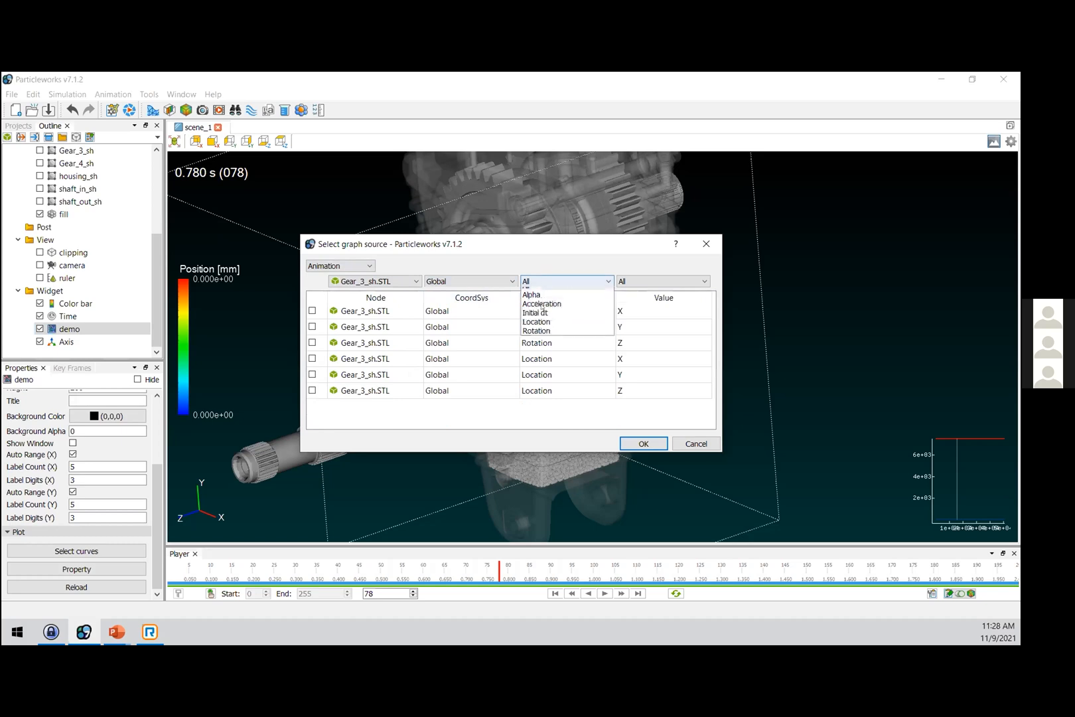
left_click(551, 338)
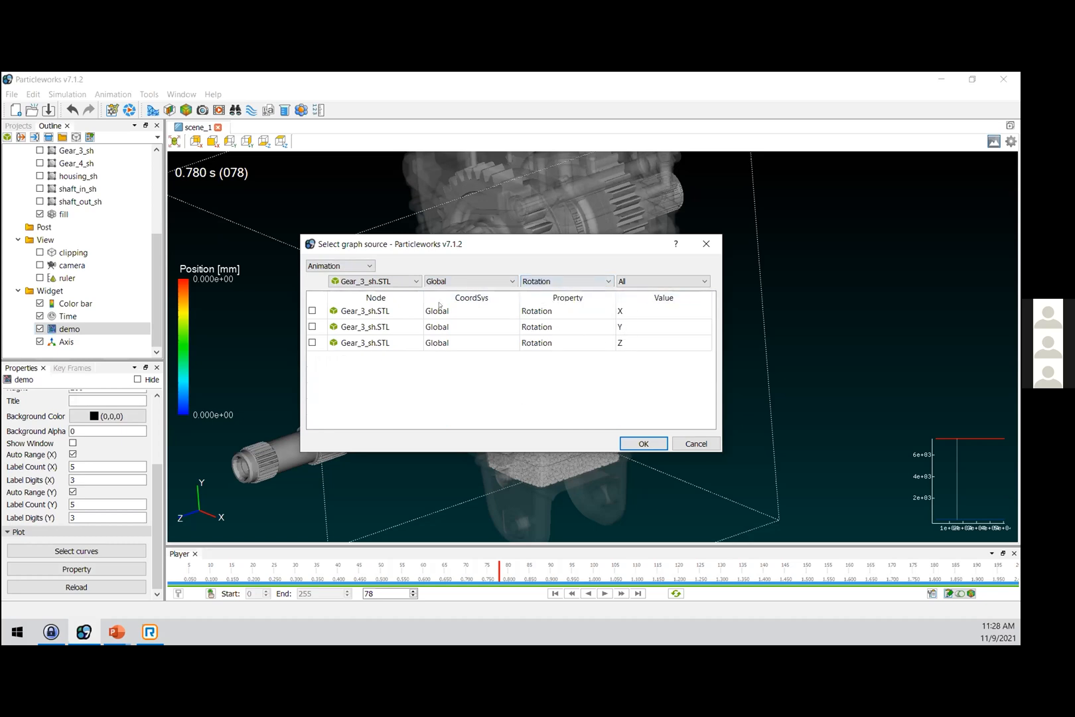
Plot the X, Y and Z global rotation curves of Gear_3_sh.STL in a graph window
left_click(312, 311)
left_click(312, 327)
left_click(312, 343)
left_click(643, 443)
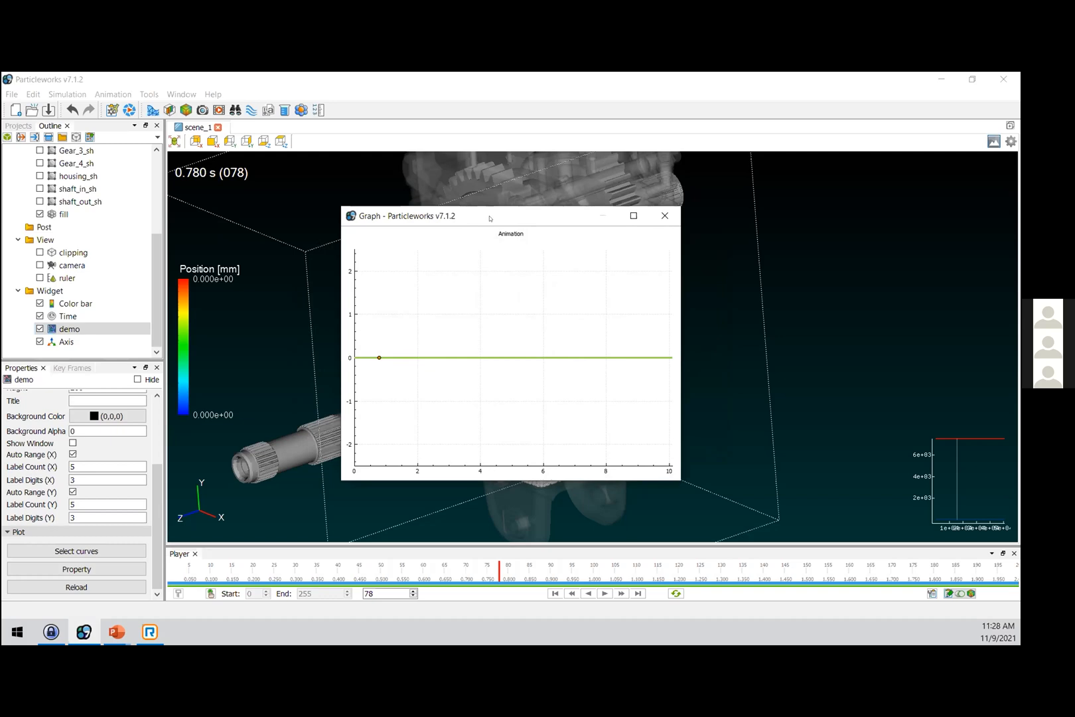
Move the floating Graph window aside and dock it beside the 3D scene view
left_click_drag(489, 219, 505, 248)
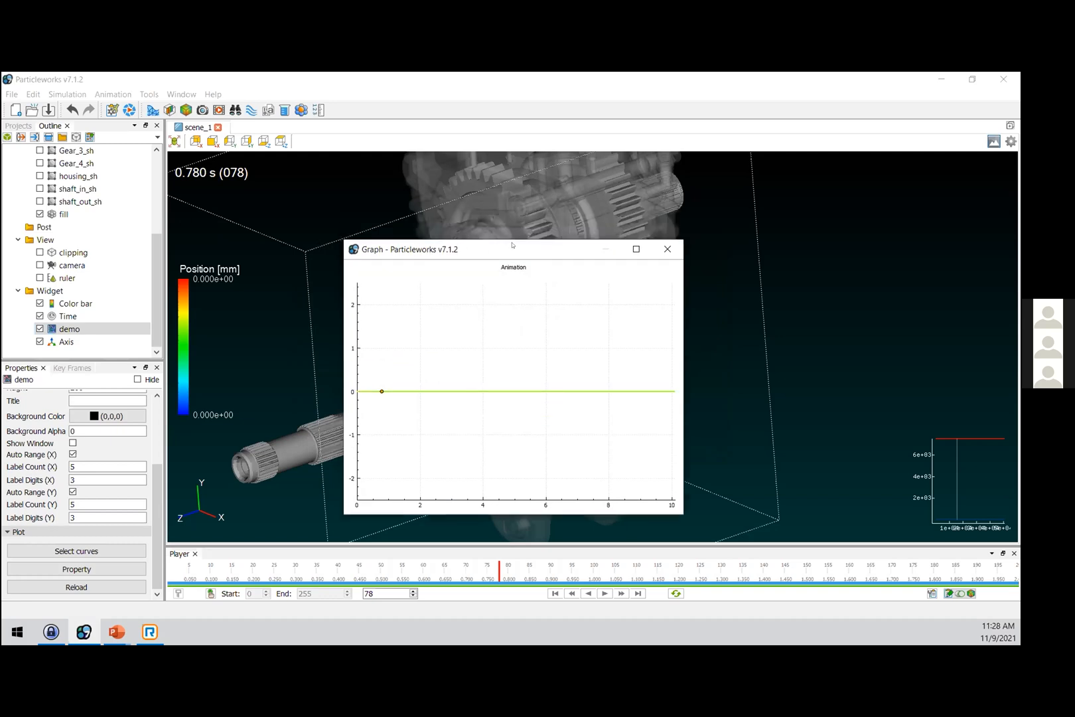
left_click_drag(511, 245, 605, 234)
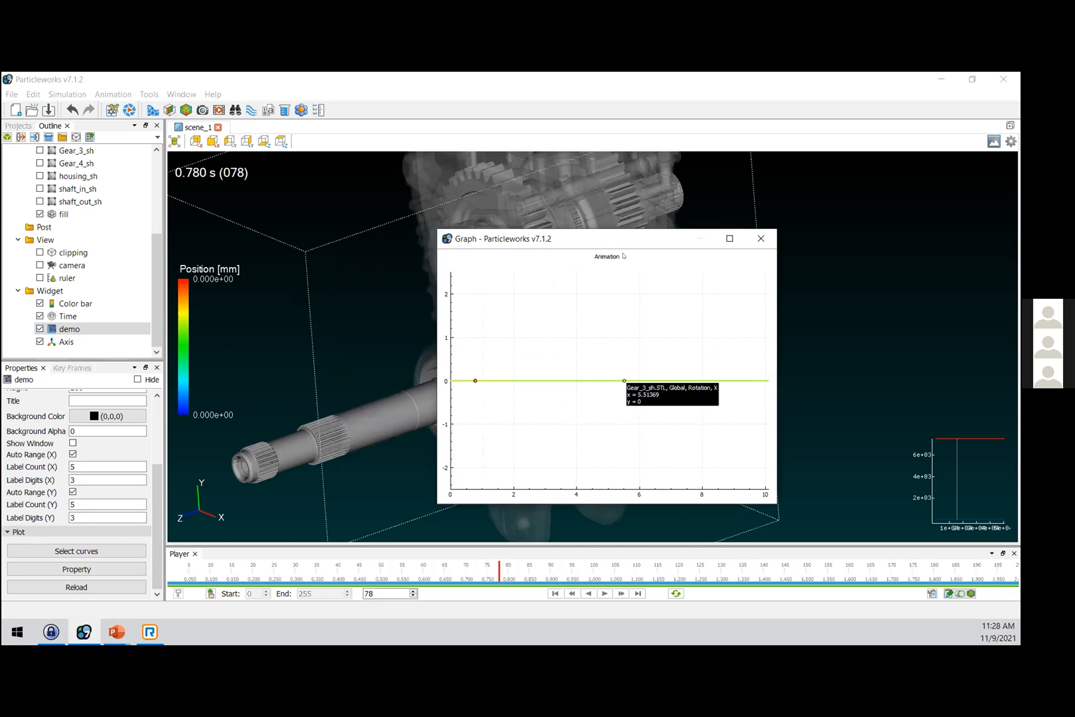
double_click(586, 245)
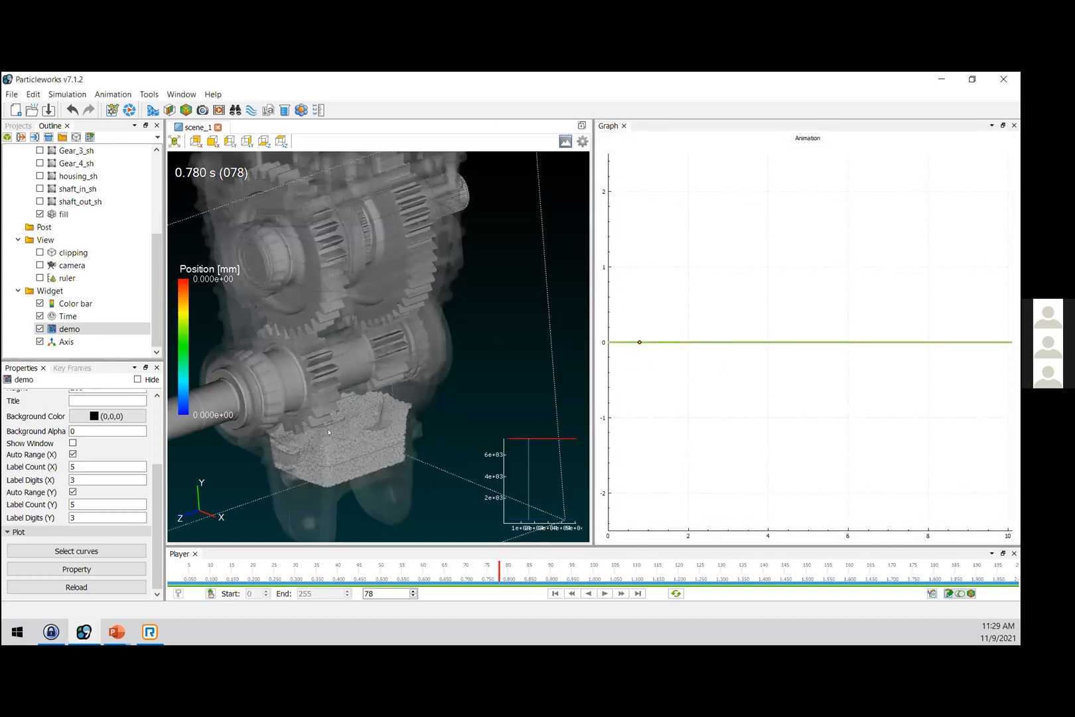
left_click(113, 95)
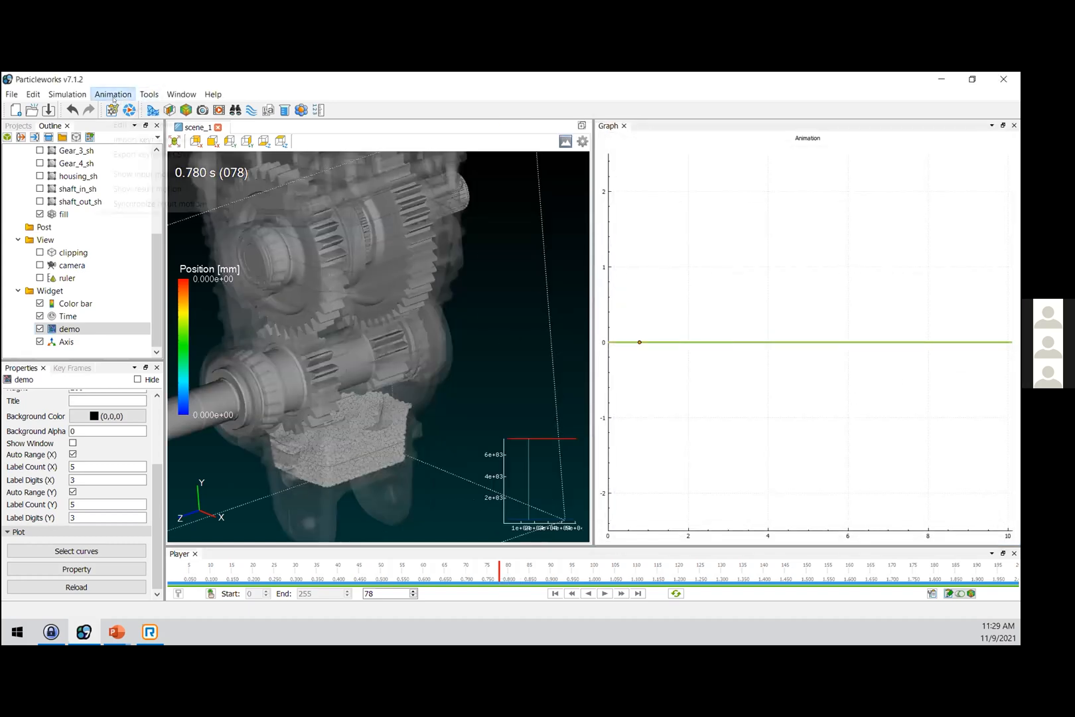
left_click(123, 108)
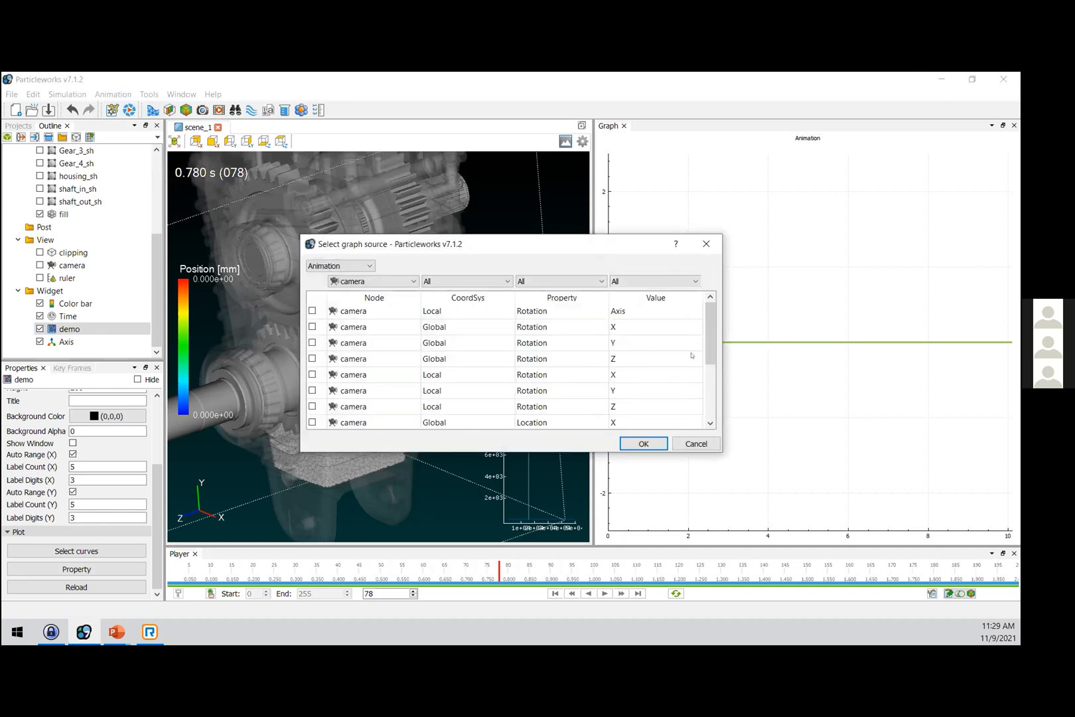
left_click(695, 444)
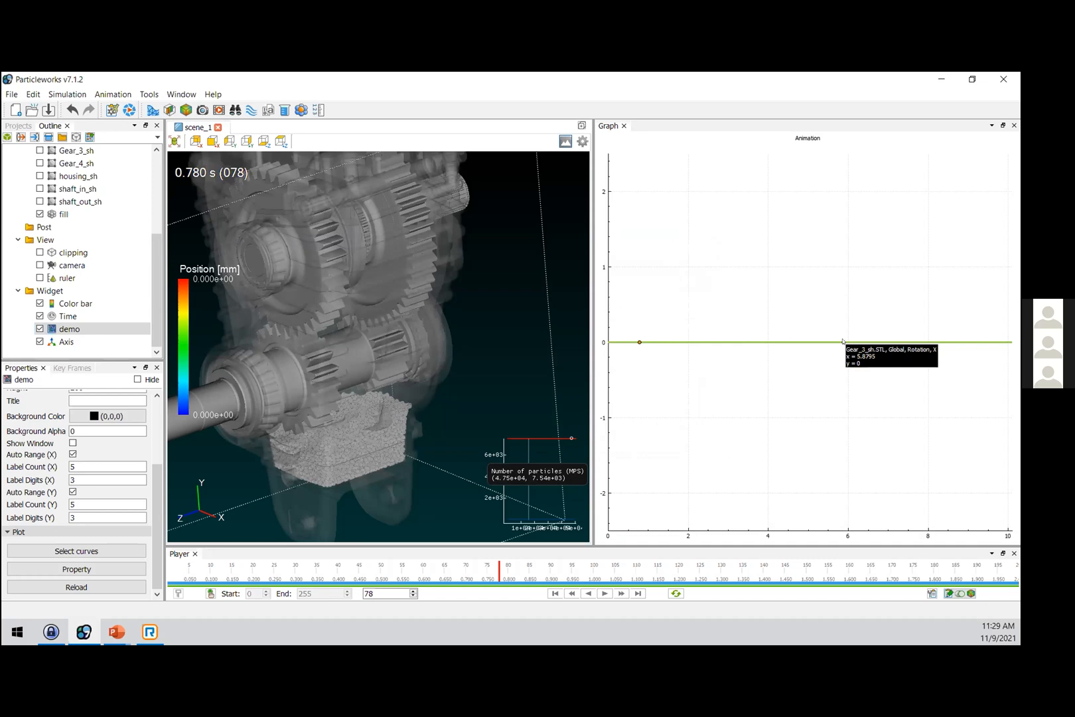
Show the rotation graph's data table and look through its rows to the last time value
right_click(754, 289)
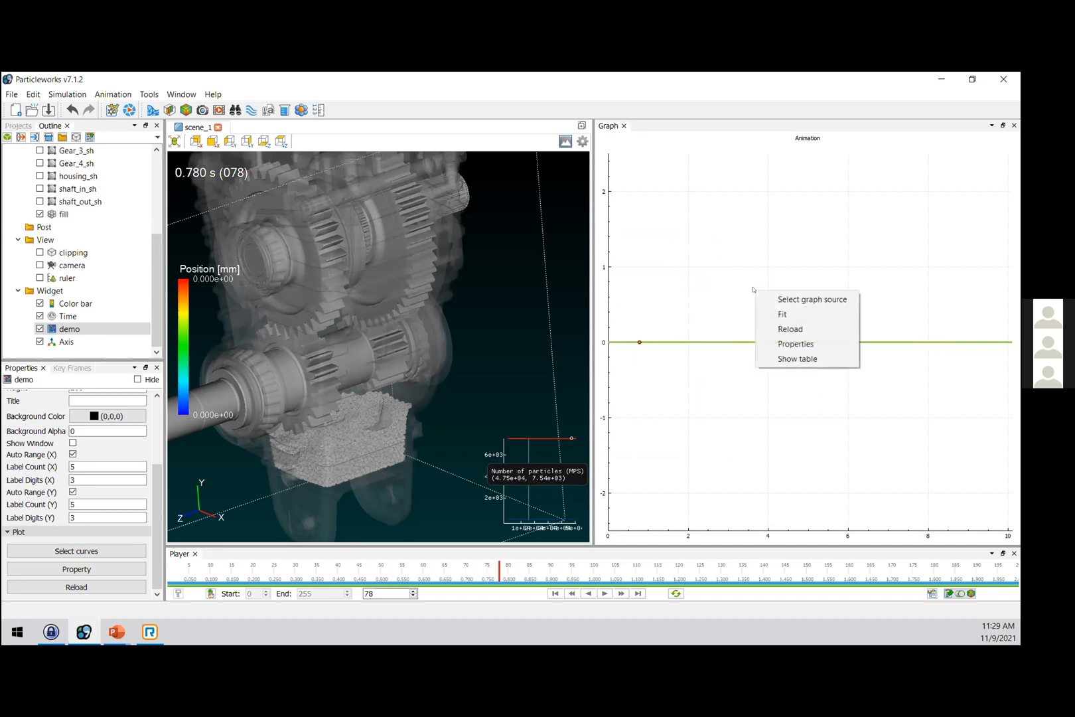
left_click(801, 359)
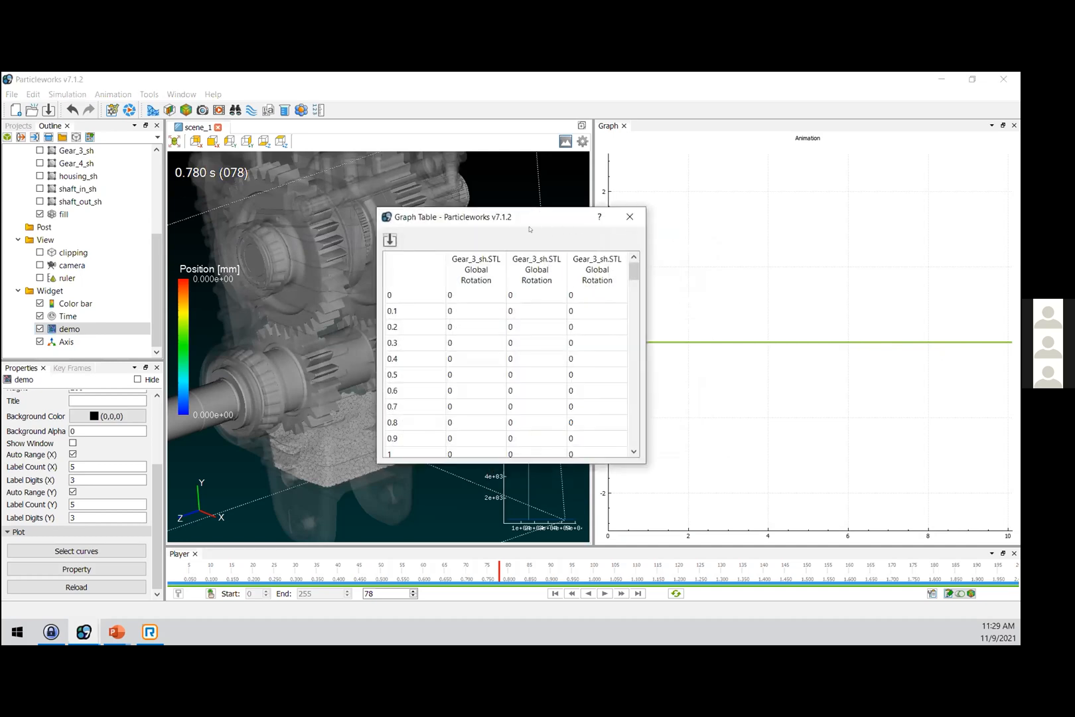
left_click_drag(508, 223, 697, 216)
left_click_drag(828, 272, 828, 438)
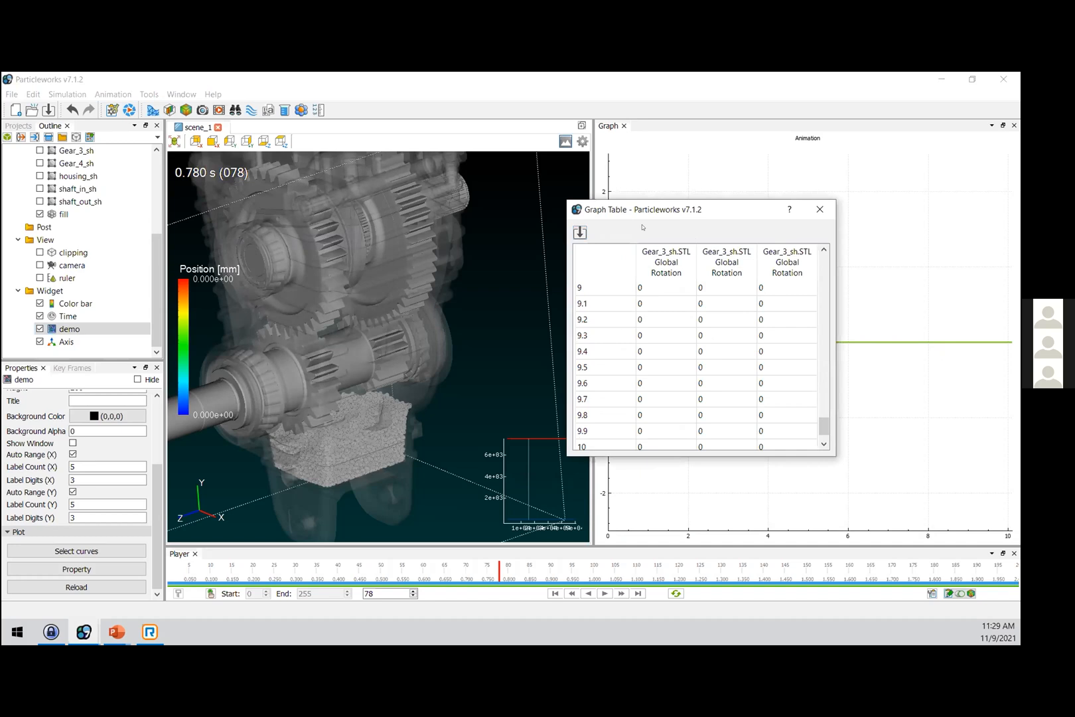
Export the graph table as animation.csv to the scene_1 folder, and close the table and the folder window
left_click(580, 232)
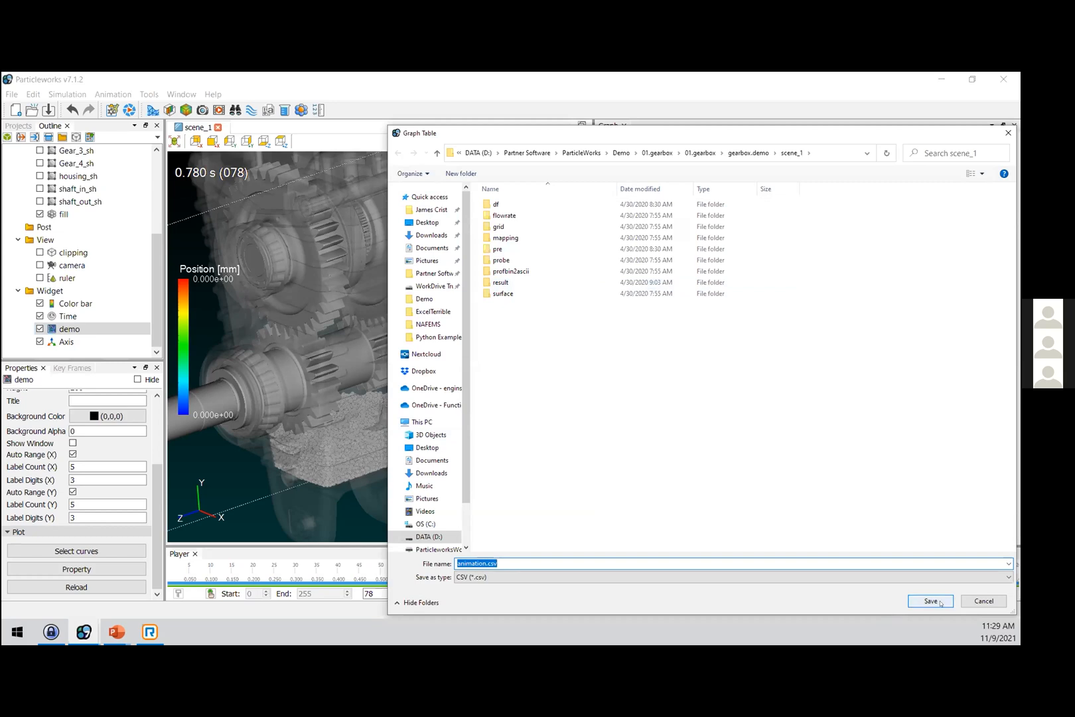
left_click(983, 600)
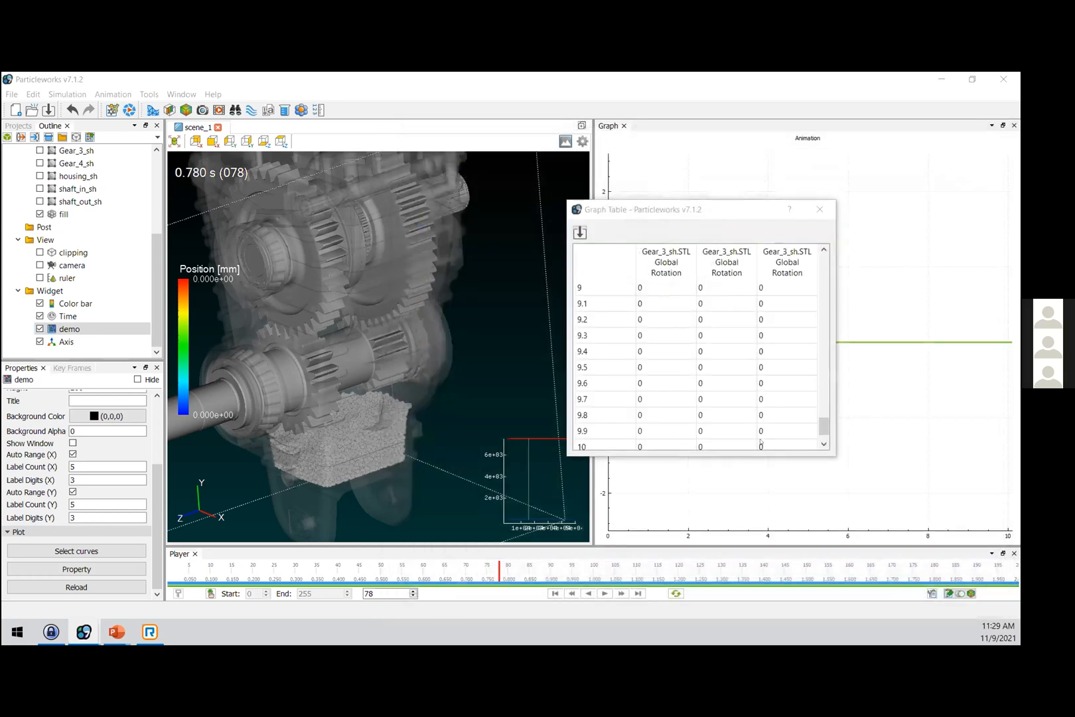
left_click(820, 210)
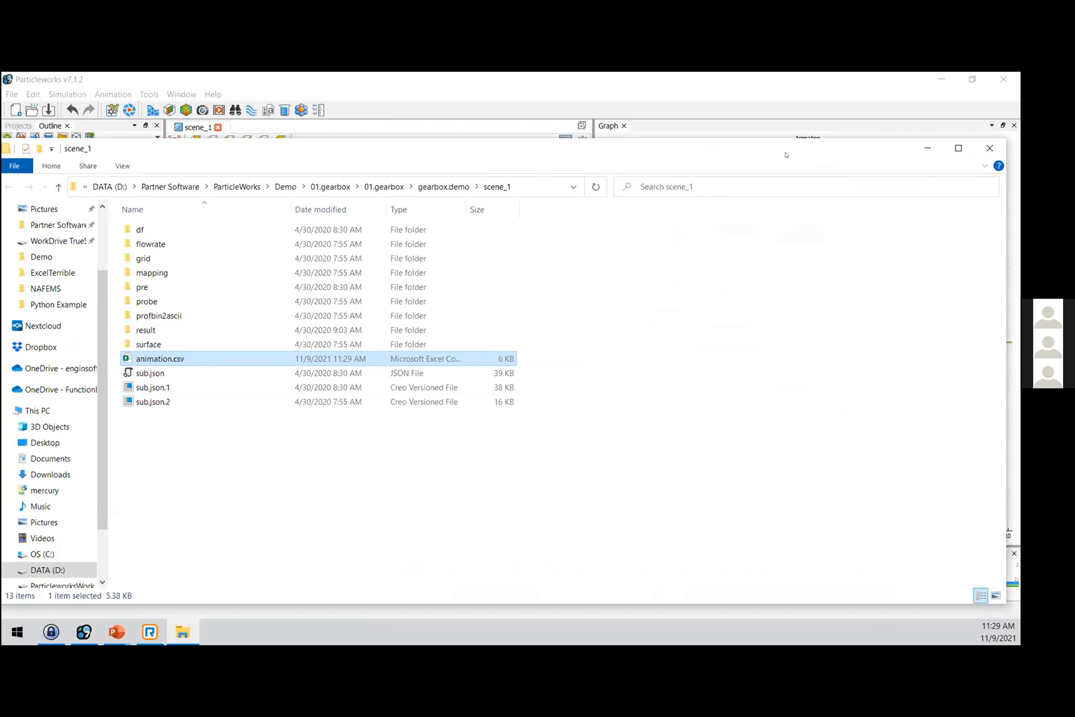
left_click(990, 148)
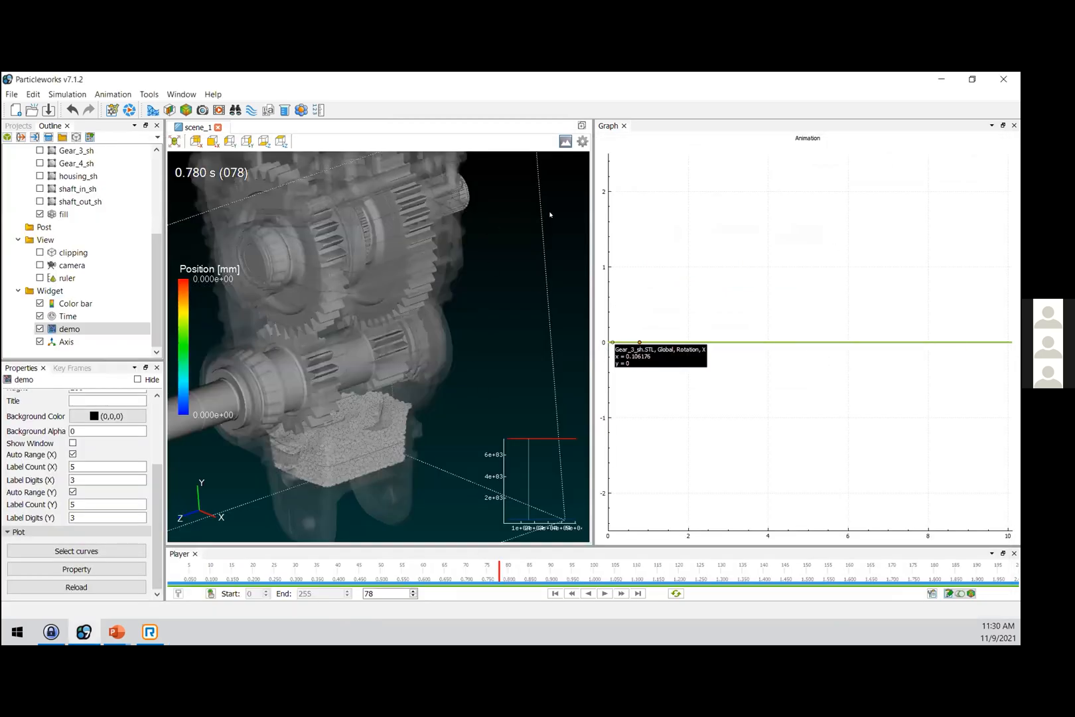
Create another graph from the History source type, plotting Number of particles (MPS)
left_click(114, 93)
left_click(114, 110)
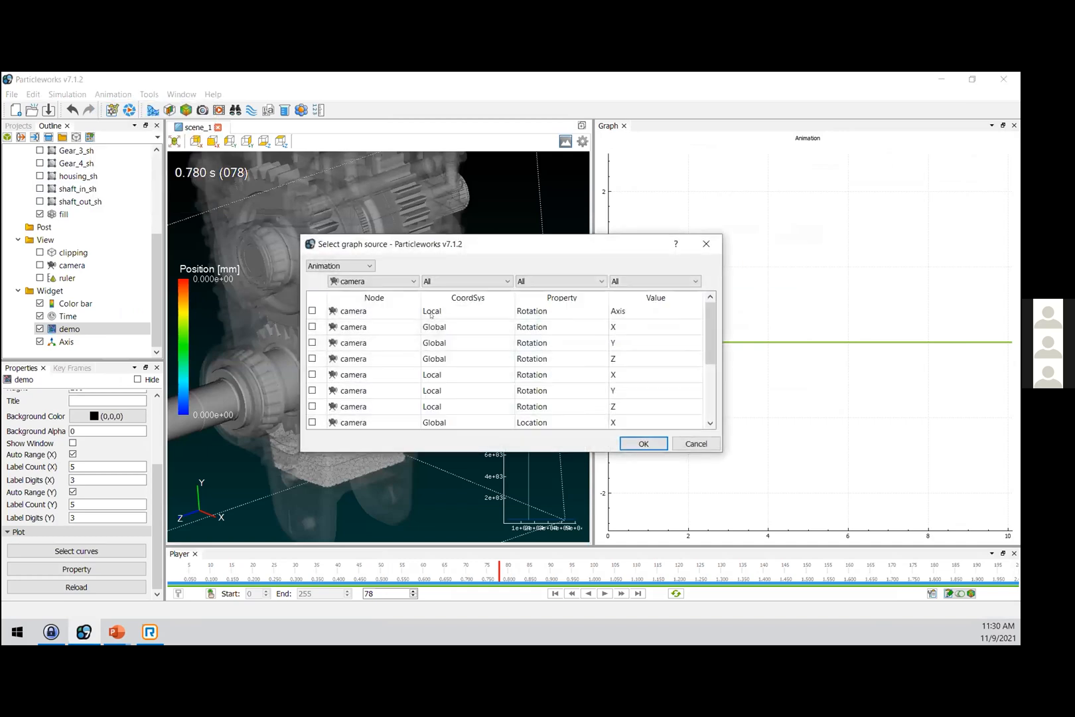
left_click(335, 266)
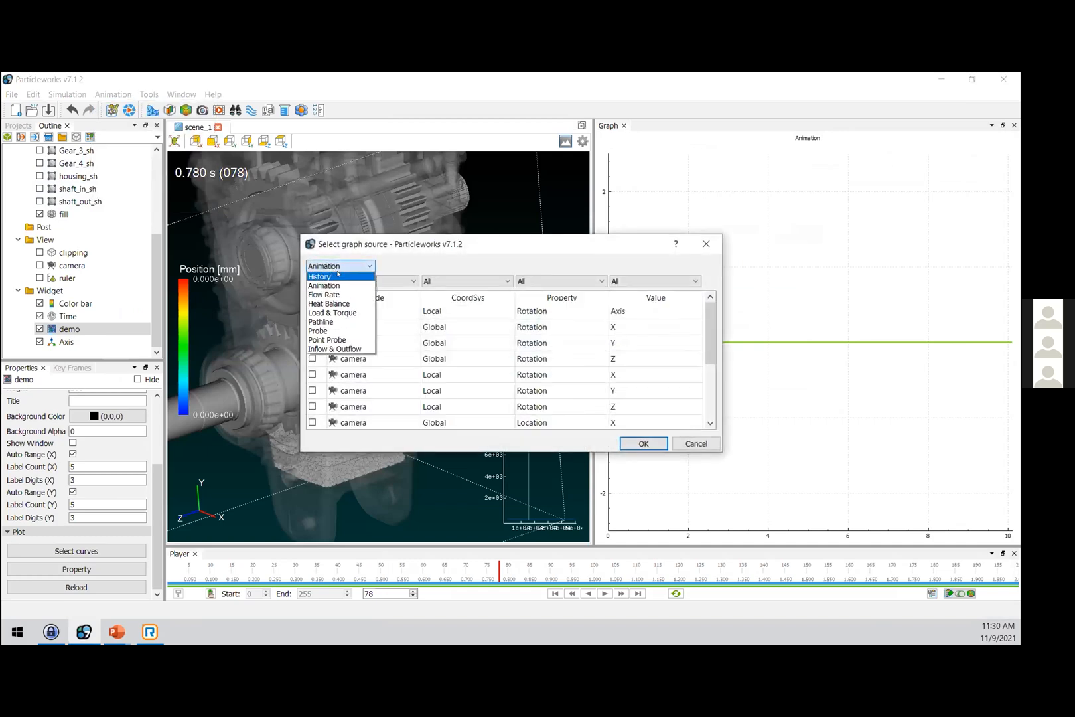
left_click(336, 276)
scroll(362, 379, "down", 2)
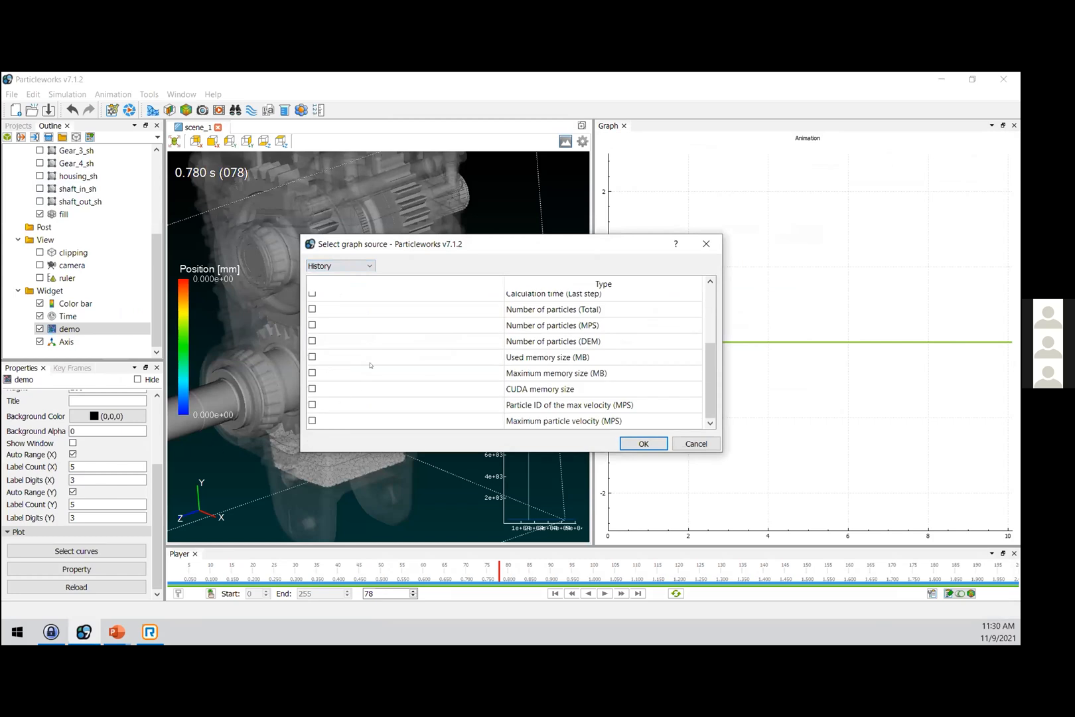
scroll(378, 358, "up", 1)
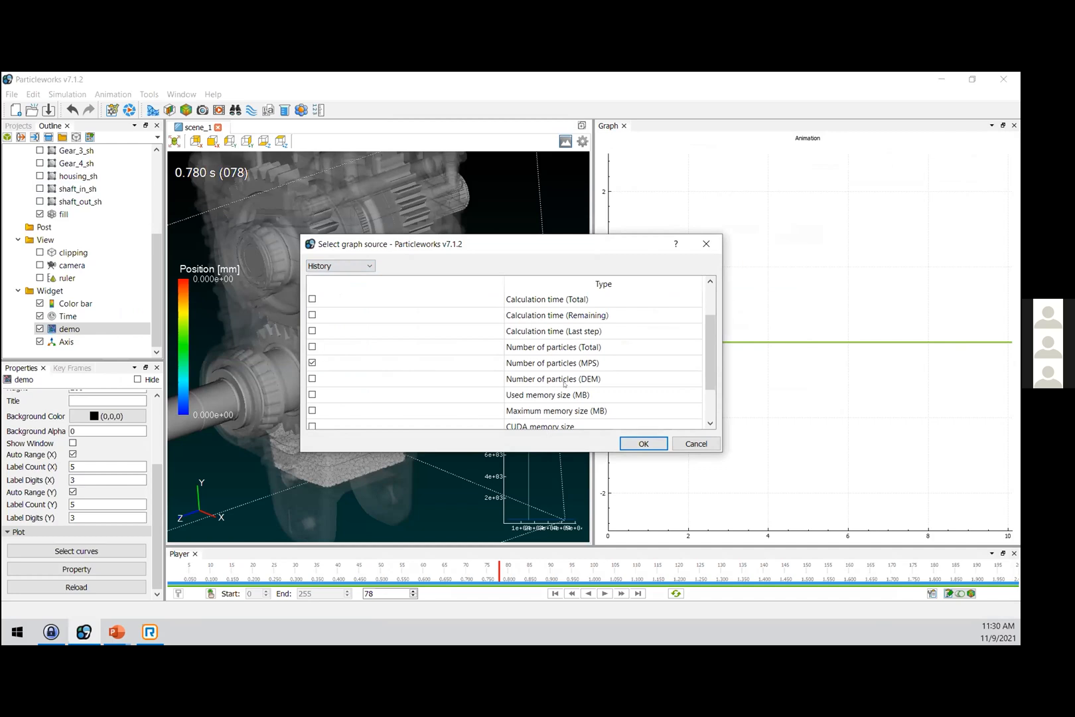
left_click(643, 444)
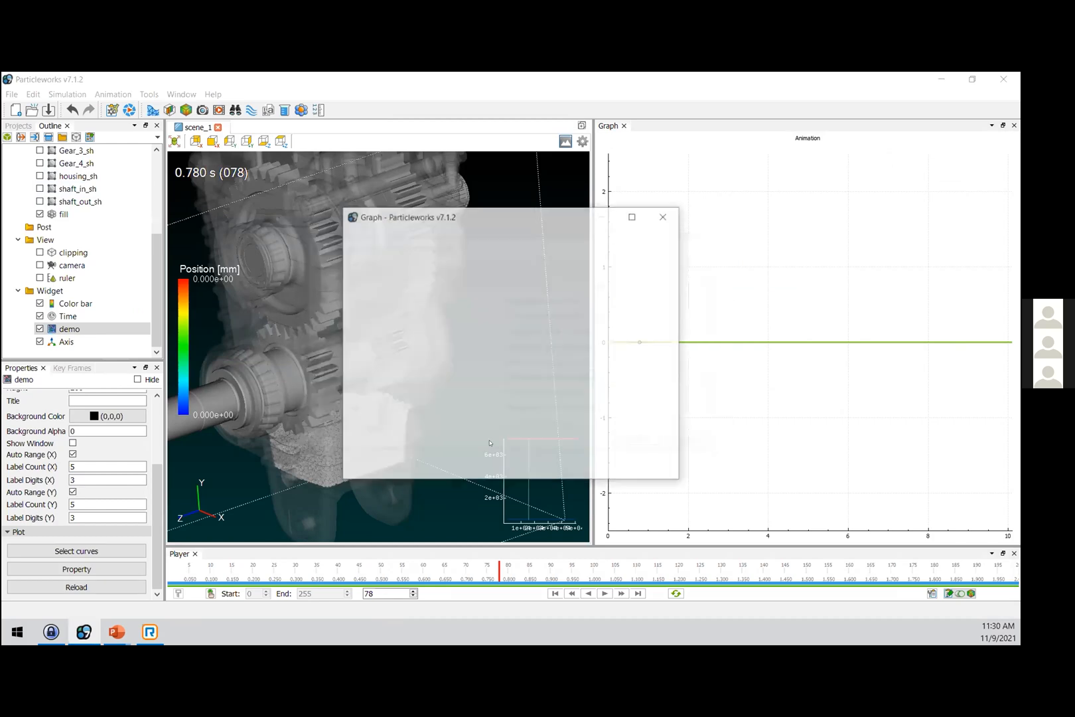